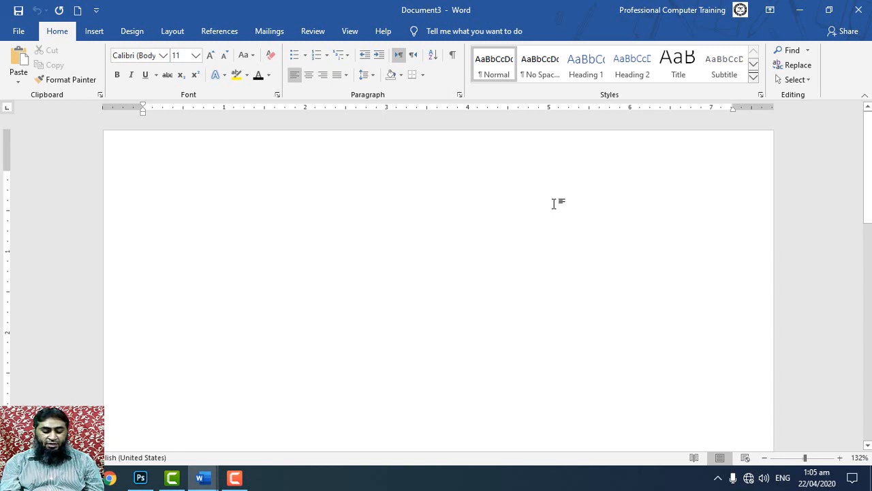
Step: Generate the default sample paragraphs with =rand(), and clear the whole document
{"action": "type", "text": "=rand"}
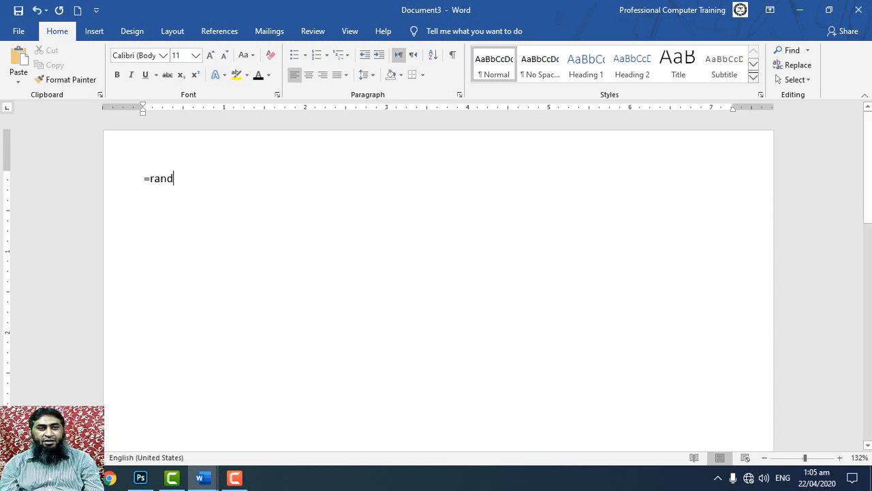
{"action": "type", "text": "()"}
{"action": "key", "text": "Return"}
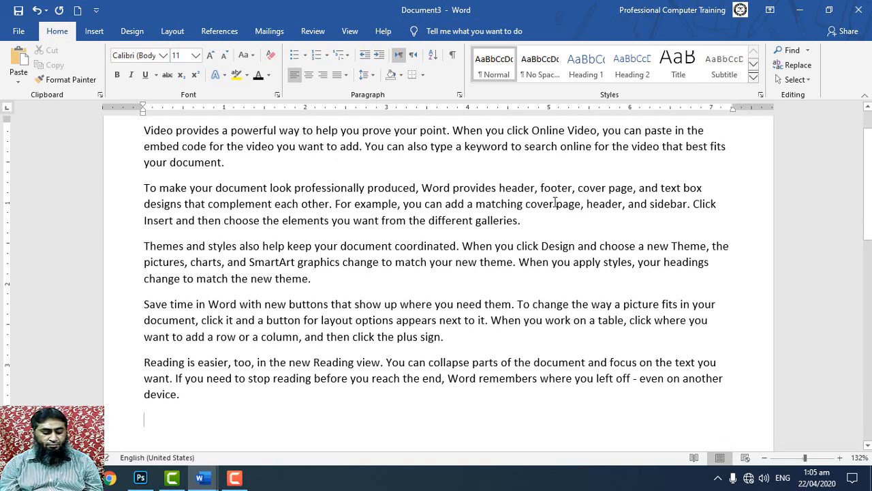
{"action": "key", "text": "ctrl+a"}
{"action": "key", "text": "BackSpace"}
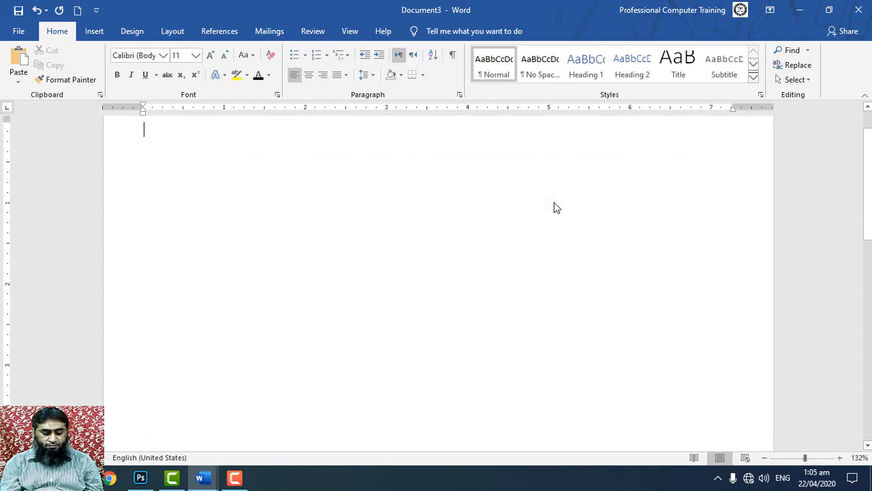
Step: Fill the document with sample text using =rand(100) and return to the beginning of the document
{"action": "type", "text": "=rand"}
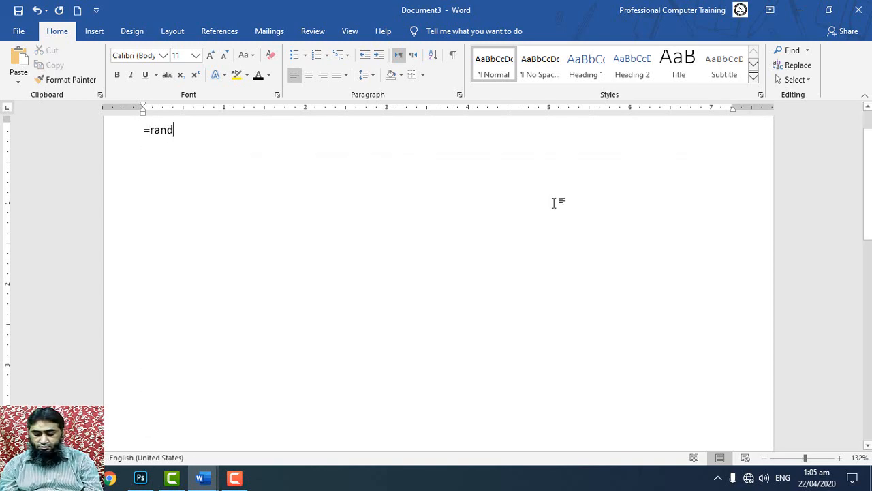
{"action": "type", "text": "(100)"}
{"action": "key", "text": "Return"}
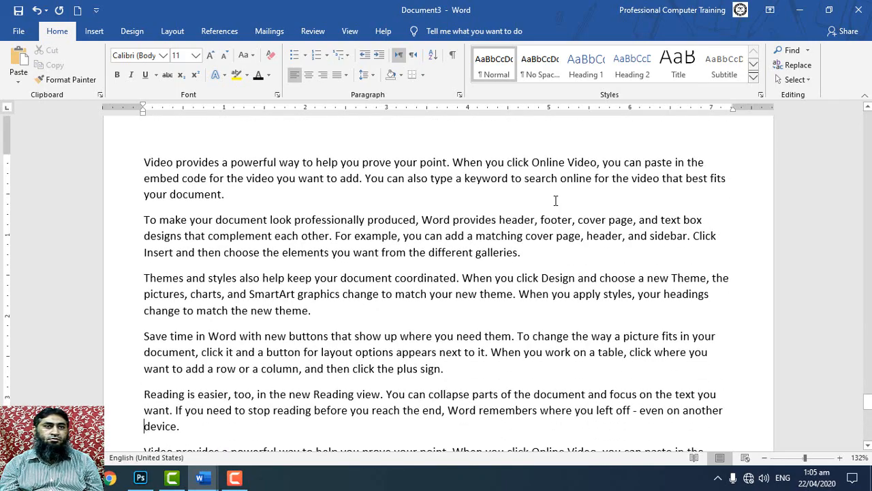
{"action": "key", "text": "ctrl+Home"}
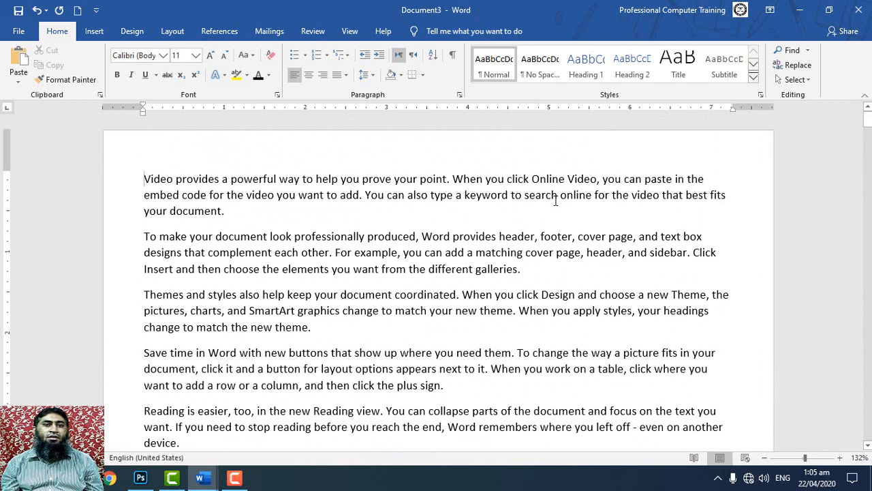
Step: Open the Find navigation, view the document's headings outline, and switch to browsing its page thumbnails
{"action": "left_click", "coordinate": [791, 51]}
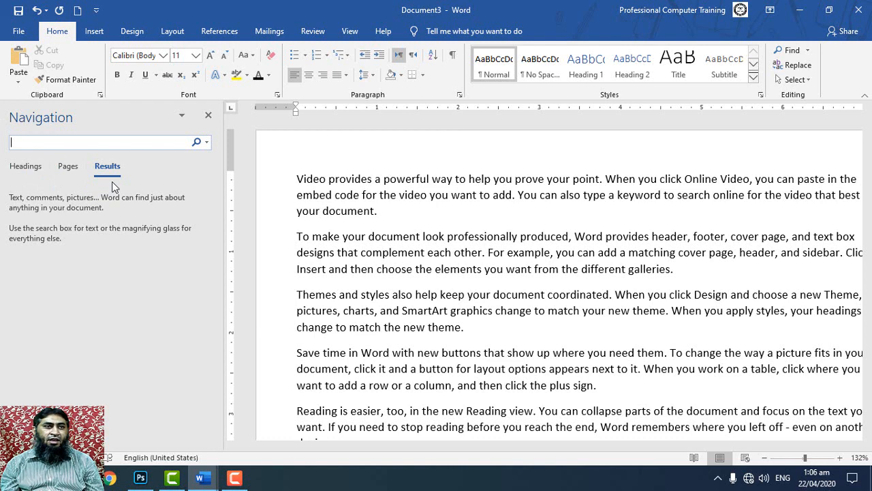
{"action": "left_click", "coordinate": [20, 167]}
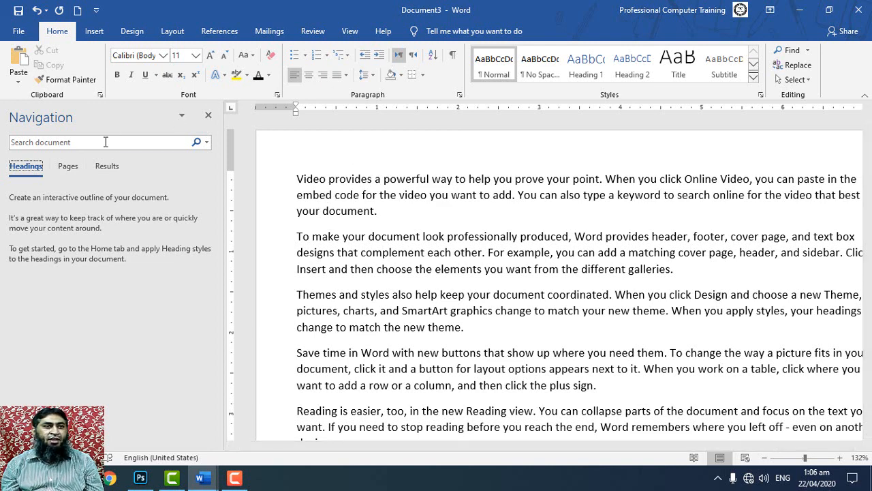
{"action": "left_click", "coordinate": [70, 165]}
{"action": "scroll", "coordinate": [317, 202], "scroll_direction": "down", "scroll_amount": 10}
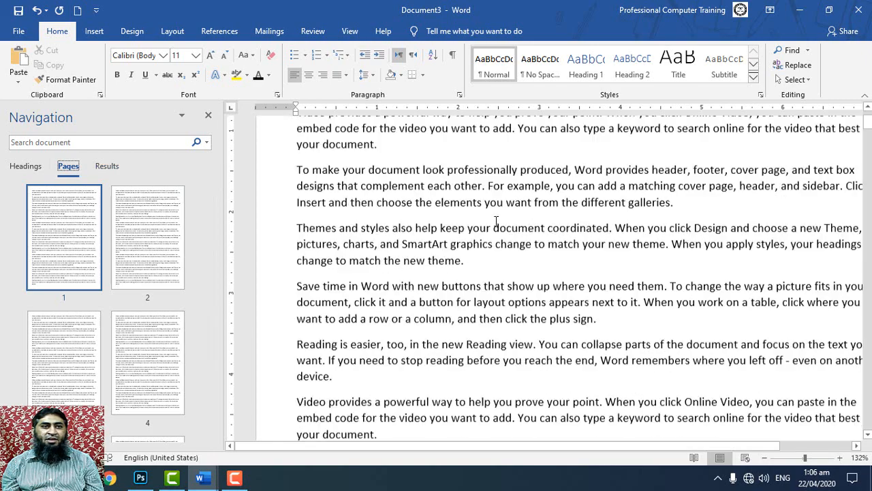
{"action": "scroll", "coordinate": [100, 247], "scroll_direction": "down", "scroll_amount": 3}
{"action": "scroll", "coordinate": [100, 247], "scroll_direction": "up", "scroll_amount": 5}
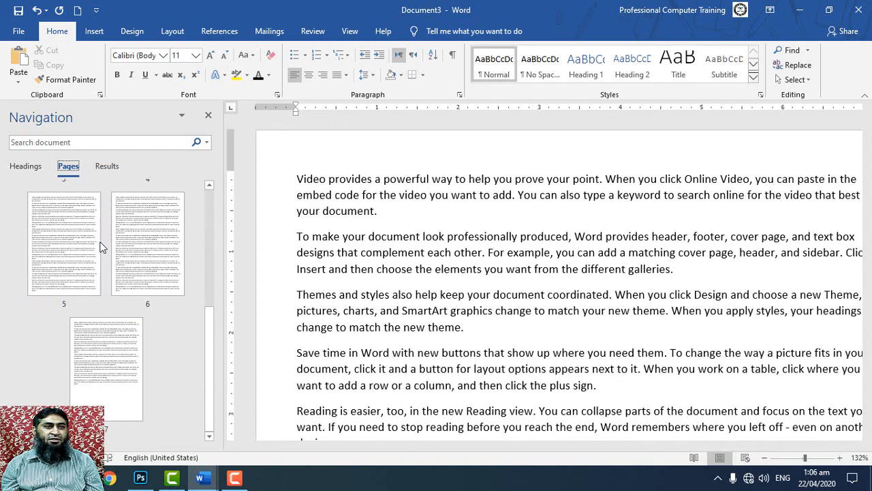
Step: Go to page 5 through its thumbnail, and return to page 1 the same way
{"action": "left_click", "coordinate": [71, 239]}
{"action": "scroll", "coordinate": [49, 379], "scroll_direction": "down", "scroll_amount": 5}
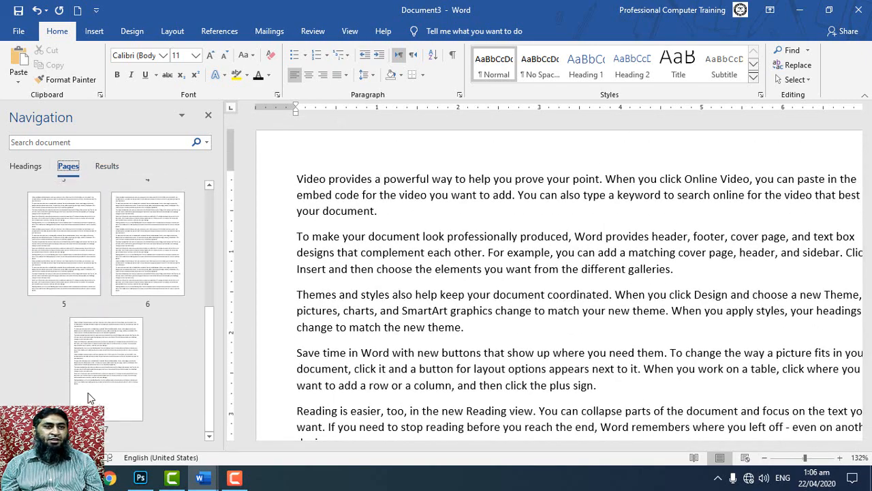
{"action": "left_click", "coordinate": [55, 254]}
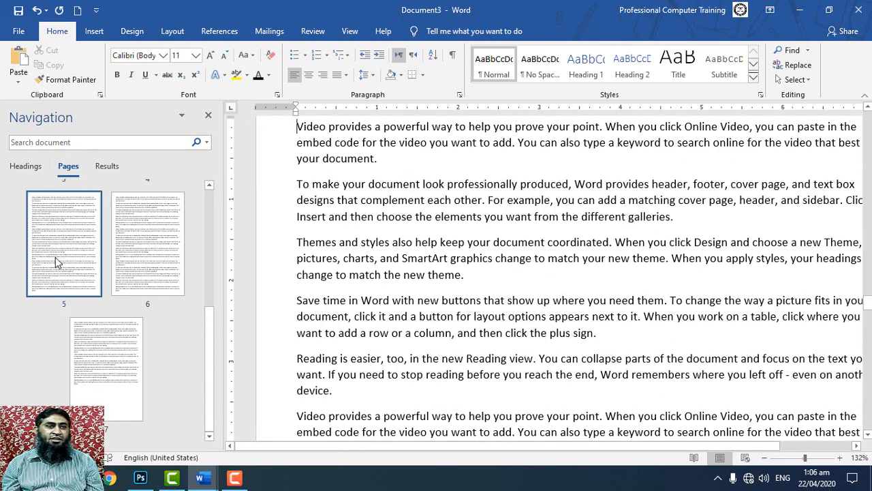
{"action": "scroll", "coordinate": [55, 257], "scroll_direction": "up", "scroll_amount": 5}
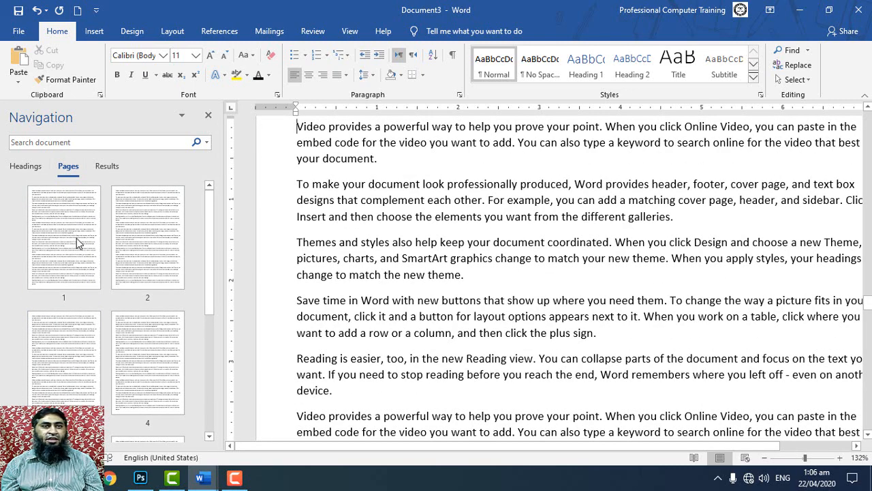
{"action": "left_click", "coordinate": [77, 243]}
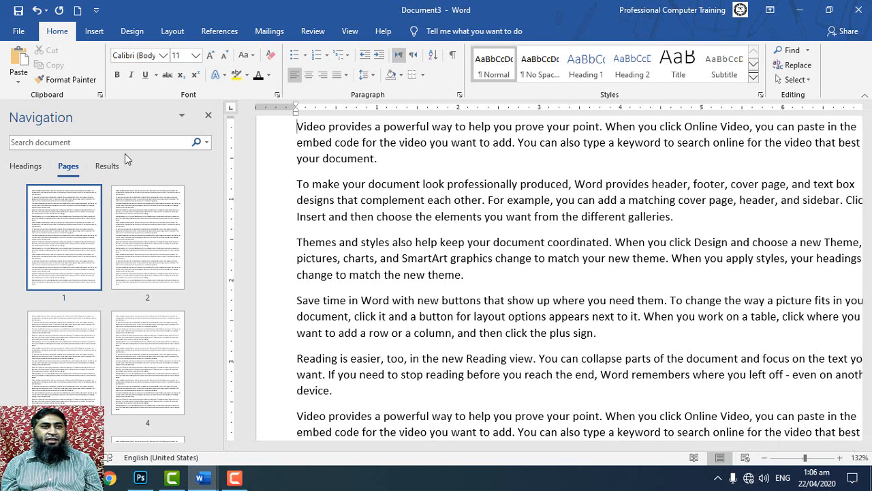
Step: Search the document for "Make" and look through the matches in the text and in the results list
{"action": "left_click", "coordinate": [109, 167]}
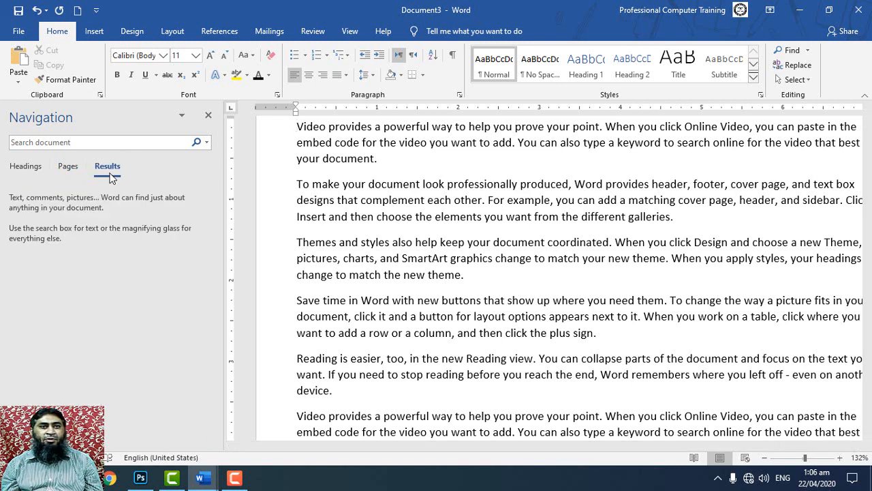
{"action": "left_click", "coordinate": [60, 141]}
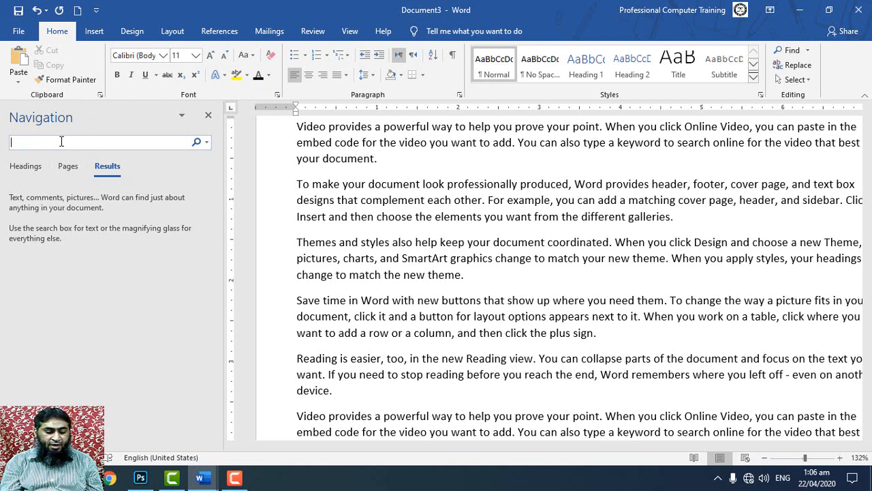
{"action": "type", "text": "Make"}
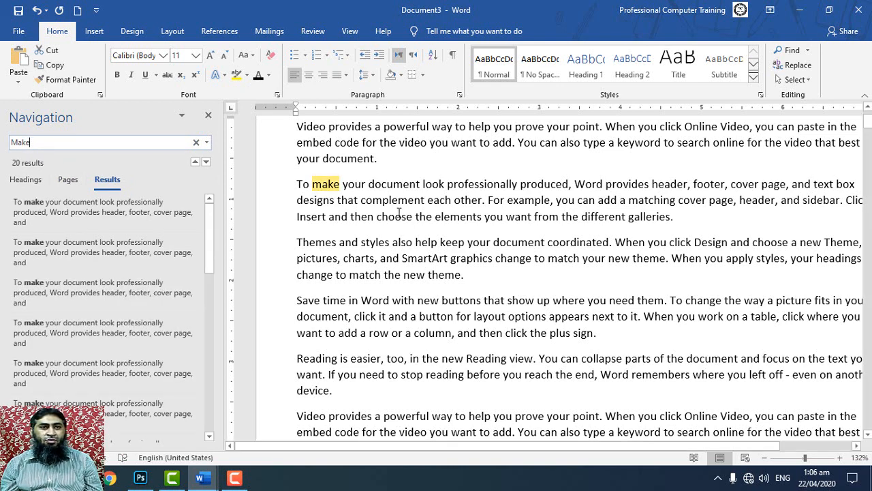
{"action": "scroll", "coordinate": [395, 210], "scroll_direction": "down", "scroll_amount": 1}
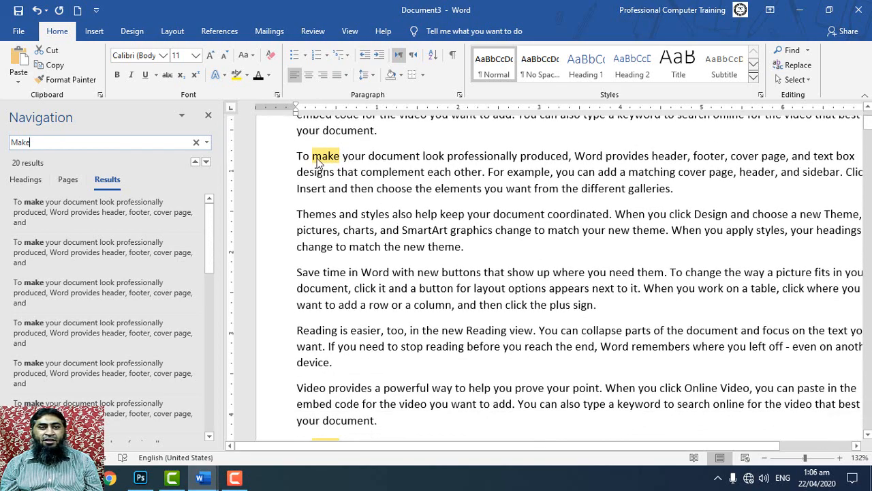
{"action": "key", "text": "Return"}
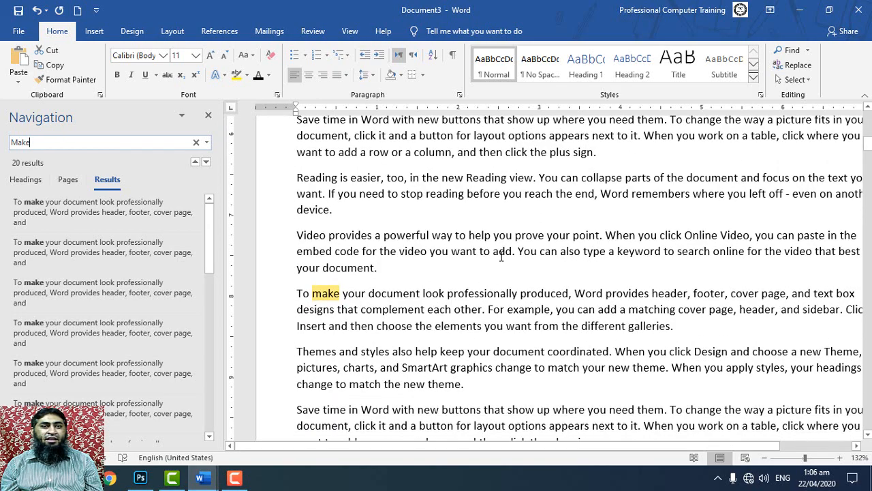
{"action": "scroll", "coordinate": [501, 255], "scroll_direction": "down", "scroll_amount": 4}
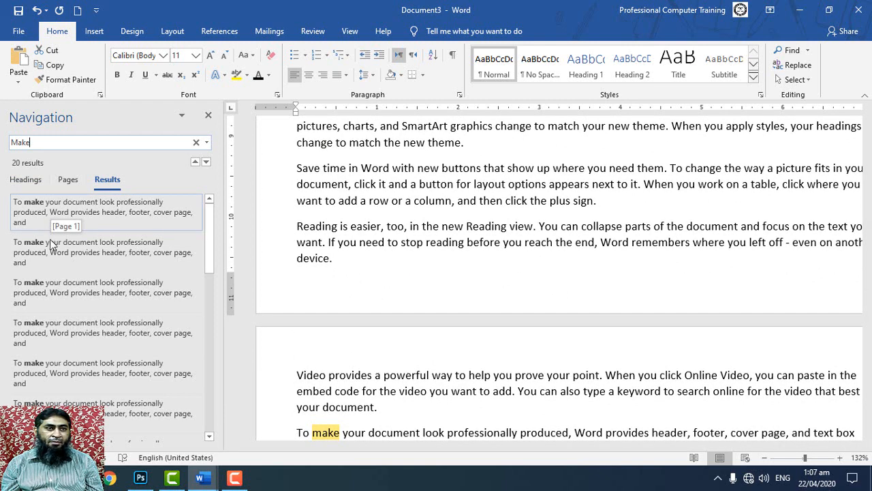
{"action": "scroll", "coordinate": [66, 346], "scroll_direction": "down", "scroll_amount": 3}
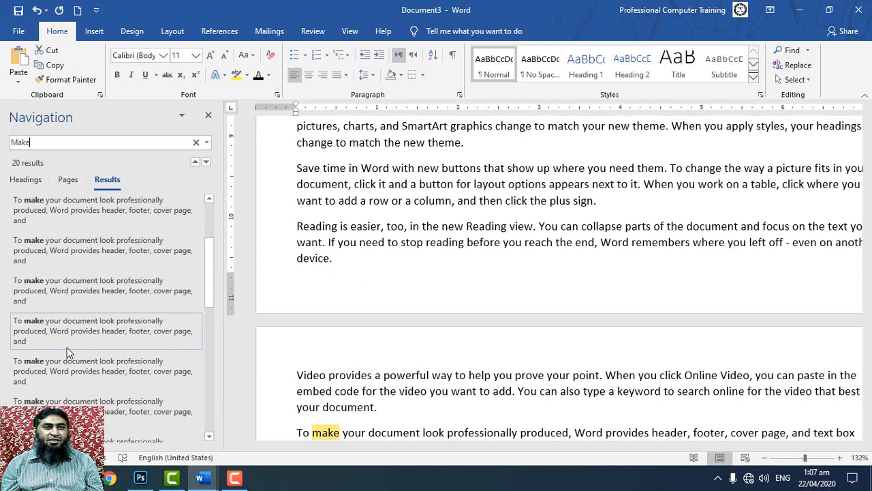
{"action": "scroll", "coordinate": [66, 399], "scroll_direction": "up", "scroll_amount": 3}
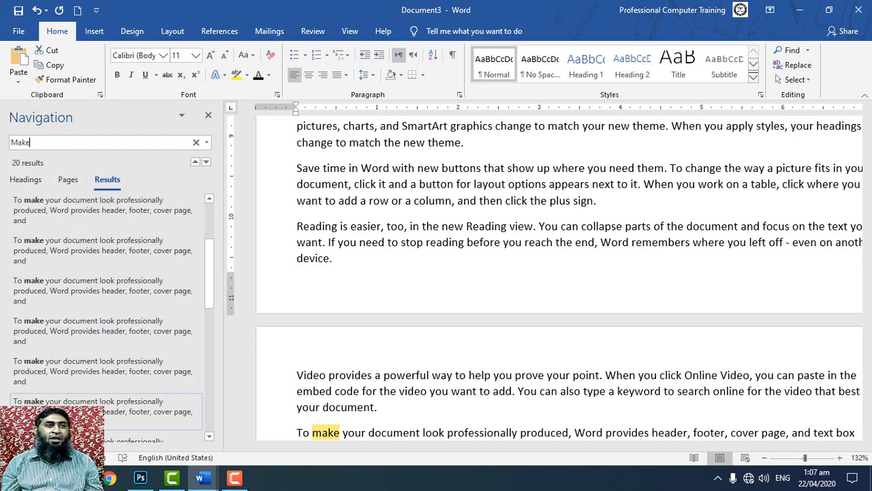
{"action": "scroll", "coordinate": [102, 411], "scroll_direction": "up", "scroll_amount": 1}
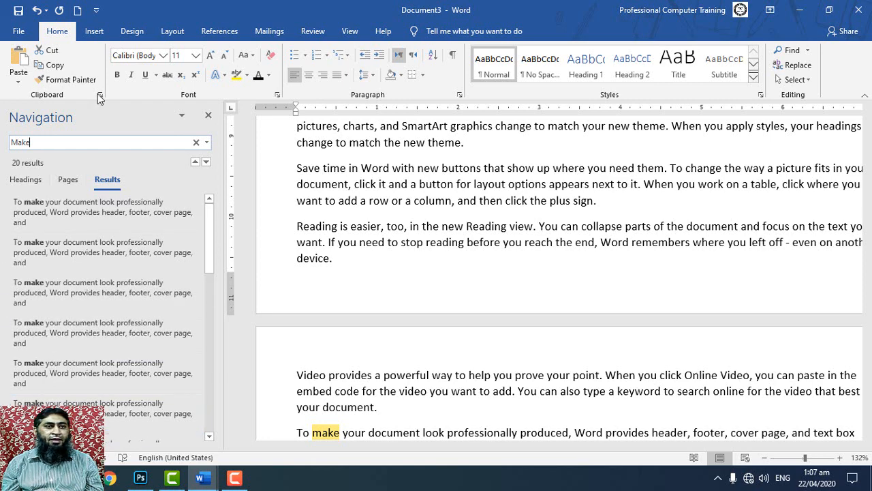
Step: Search the document for "is", go to the sixteenth match, and return to the first match
{"action": "left_click_drag", "start_coordinate": [89, 143], "coordinate": [3, 119]}
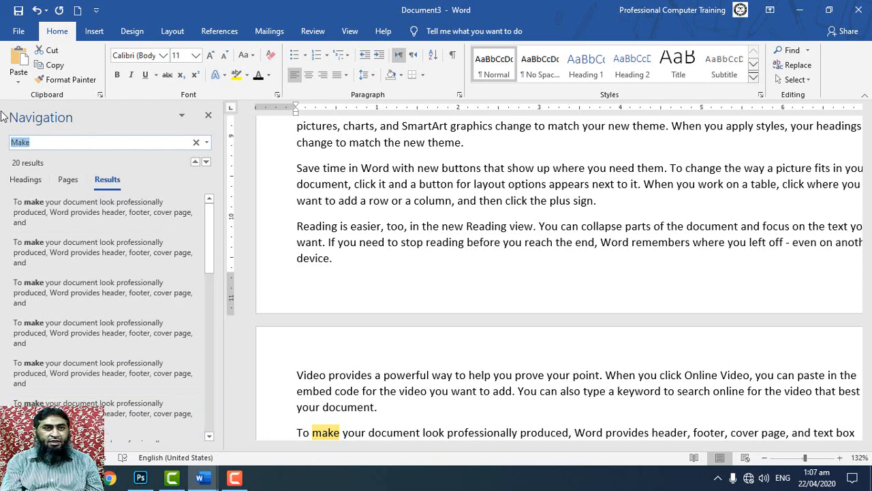
{"action": "type", "text": "is"}
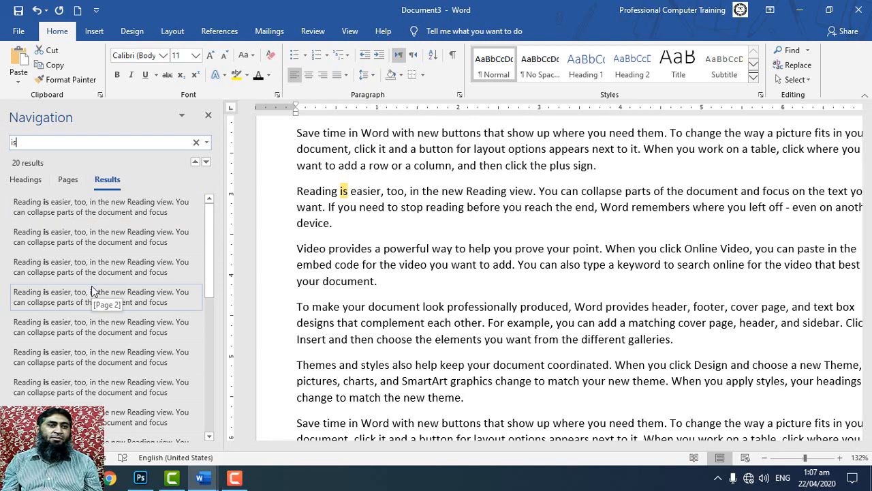
{"action": "scroll", "coordinate": [92, 292], "scroll_direction": "down", "scroll_amount": 8}
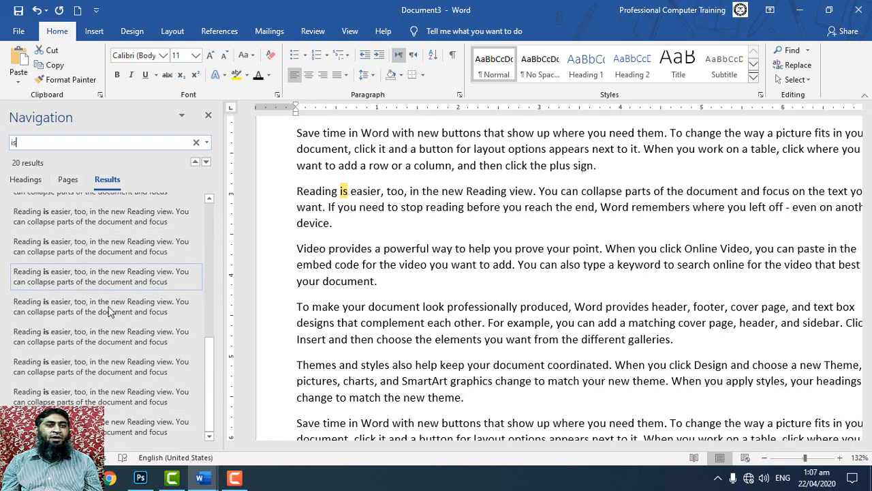
{"action": "left_click", "coordinate": [113, 312]}
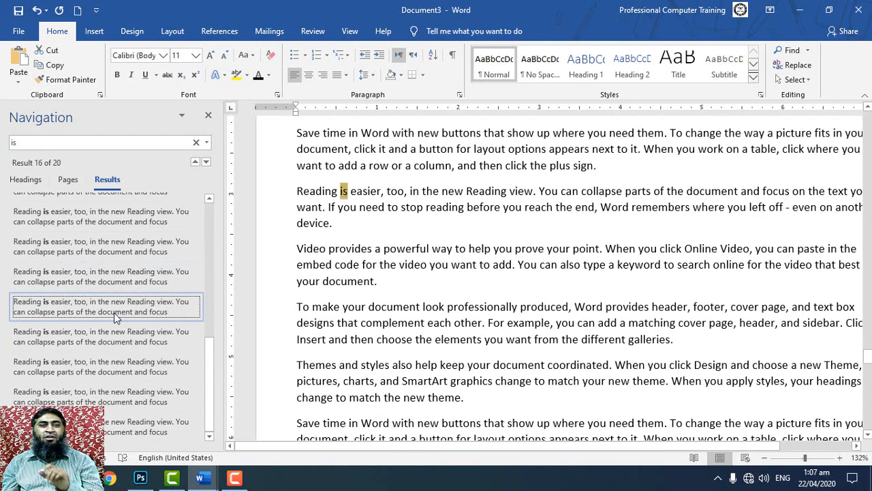
{"action": "scroll", "coordinate": [114, 314], "scroll_direction": "up", "scroll_amount": 8}
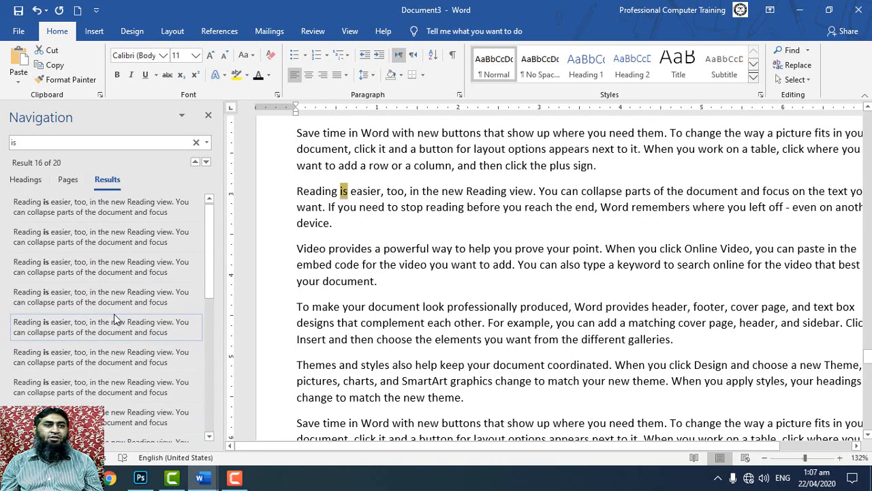
{"action": "left_click", "coordinate": [122, 205]}
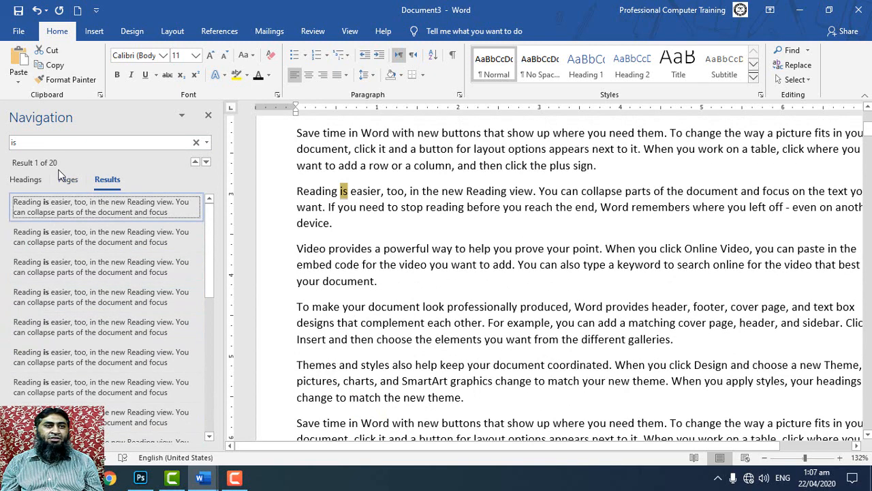
Step: Switch the navigation to the headings outline and clear the search for "is"
{"action": "left_click", "coordinate": [25, 180]}
{"action": "left_click", "coordinate": [357, 191]}
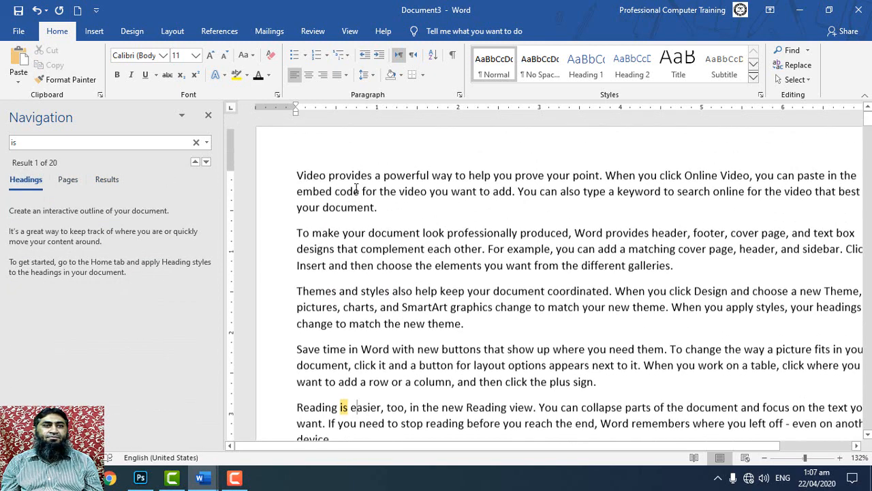
{"action": "scroll", "coordinate": [357, 191], "scroll_direction": "up", "scroll_amount": 4}
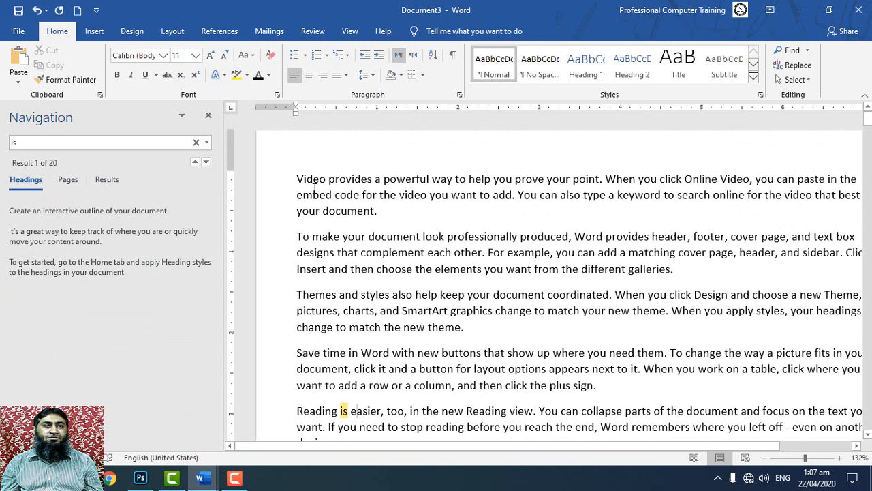
{"action": "left_click", "coordinate": [196, 142]}
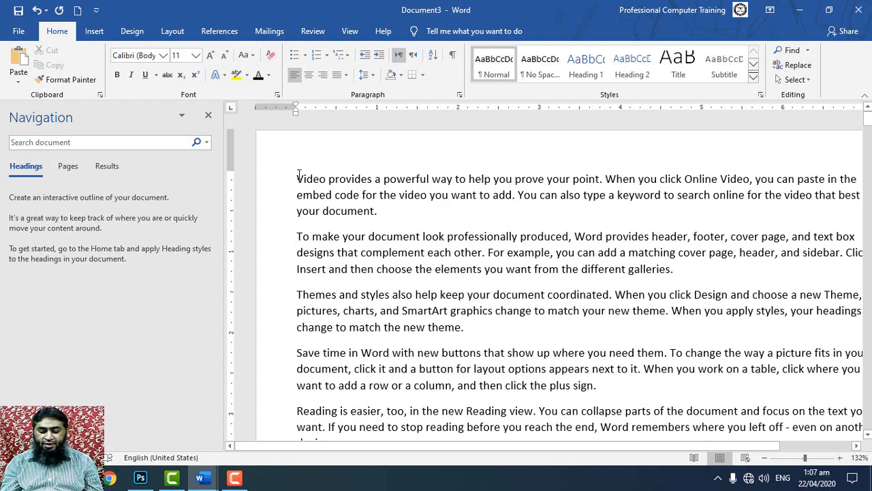
Step: Add a line reading "VIDEO" above the first paragraph and select that line
{"action": "key", "text": "Return"}
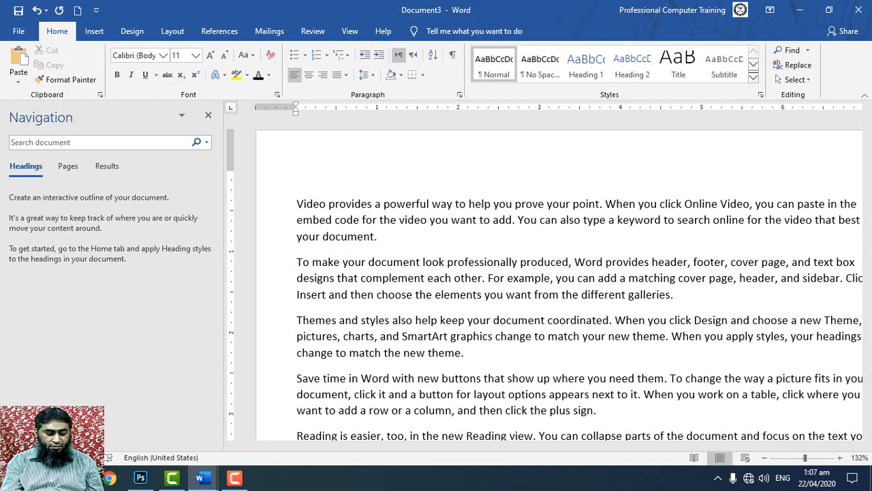
{"action": "type", "text": "VIDEO"}
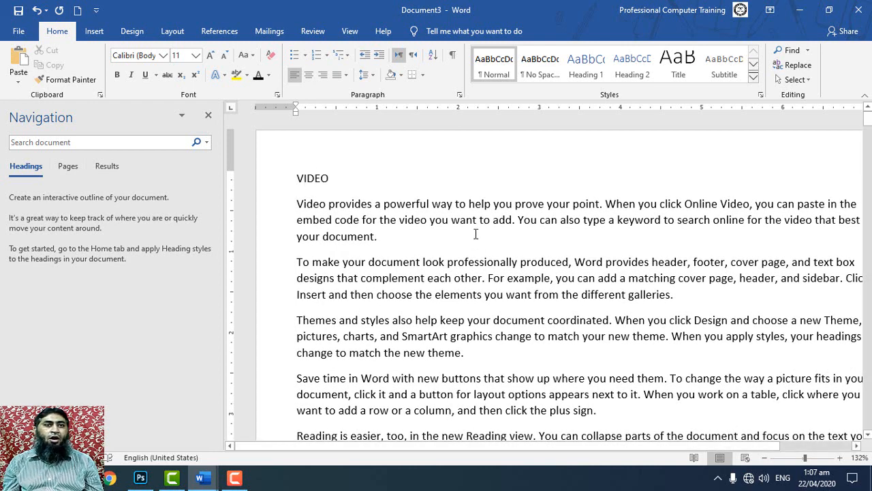
{"action": "left_click_drag", "start_coordinate": [348, 182], "coordinate": [285, 179]}
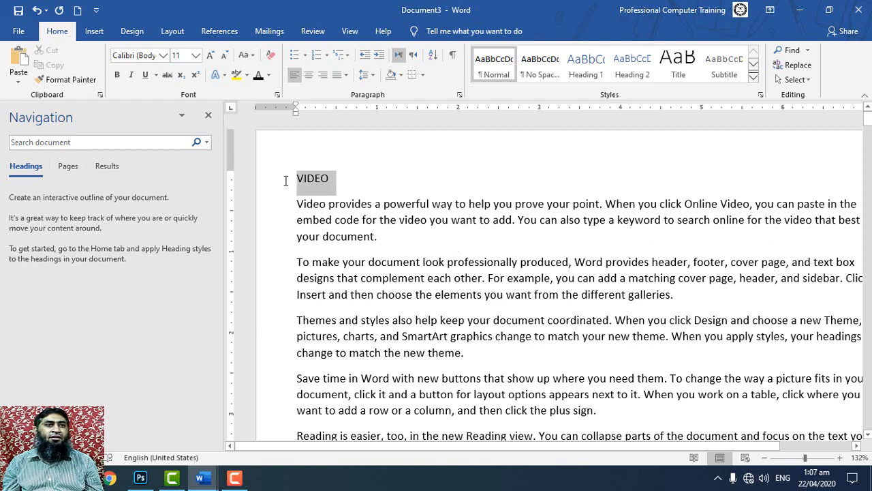
Step: Format the VIDEO line above the first paragraph as bold and underlined with a font size of 28
{"action": "left_click", "coordinate": [116, 75]}
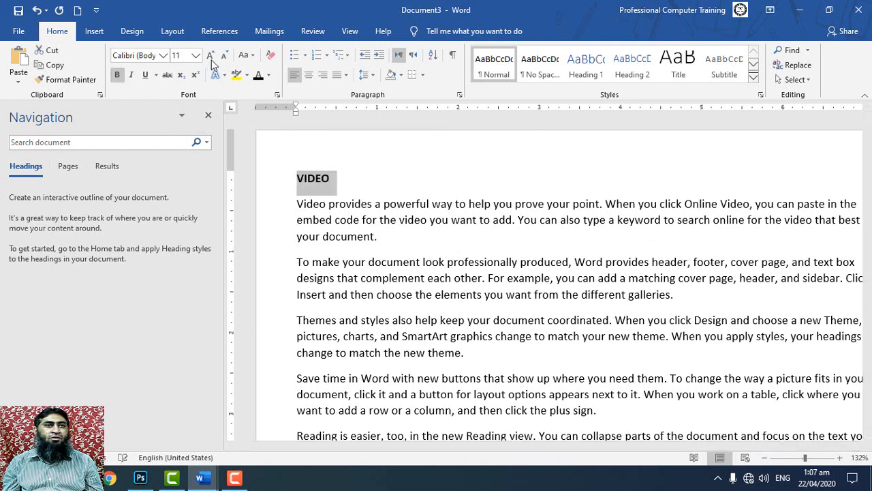
{"action": "left_click", "coordinate": [211, 56]}
{"action": "left_click", "coordinate": [211, 55]}
{"action": "left_click", "coordinate": [212, 55]}
{"action": "left_click", "coordinate": [212, 55]}
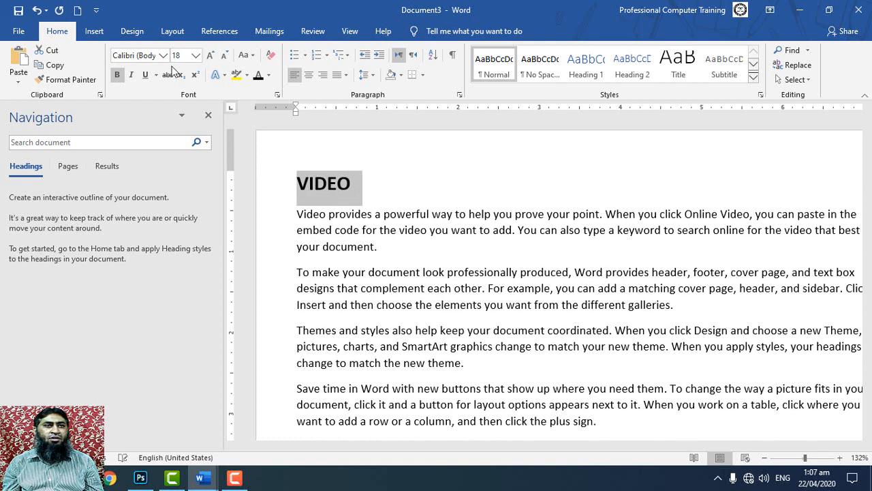
{"action": "left_click", "coordinate": [145, 75]}
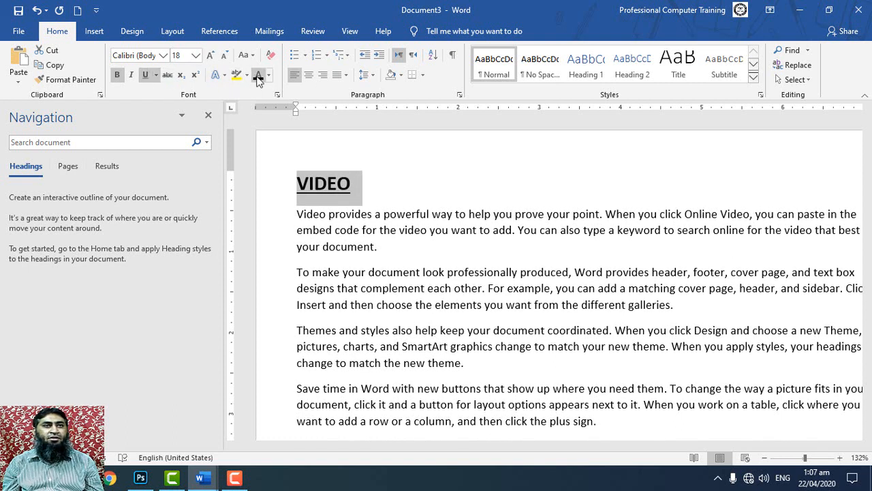
{"action": "left_click", "coordinate": [212, 58]}
{"action": "left_click", "coordinate": [212, 57]}
{"action": "left_click", "coordinate": [211, 58]}
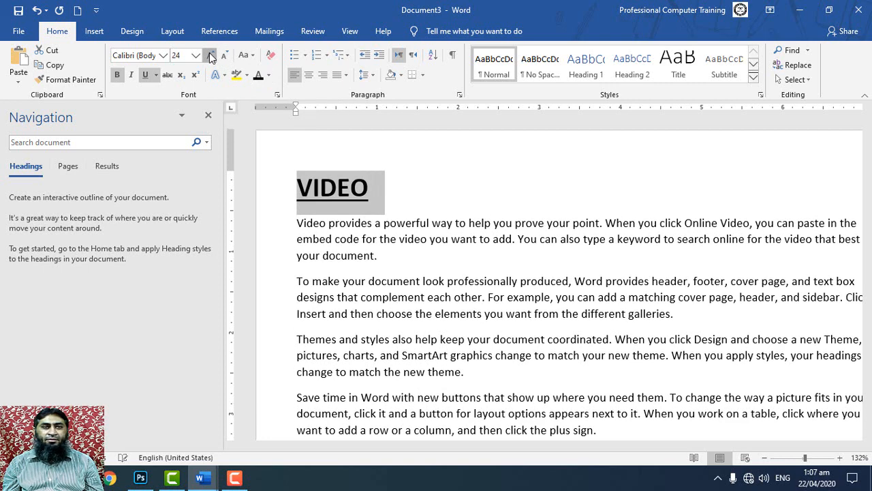
{"action": "left_click", "coordinate": [211, 57]}
{"action": "left_click", "coordinate": [212, 57]}
{"action": "left_click", "coordinate": [390, 377]}
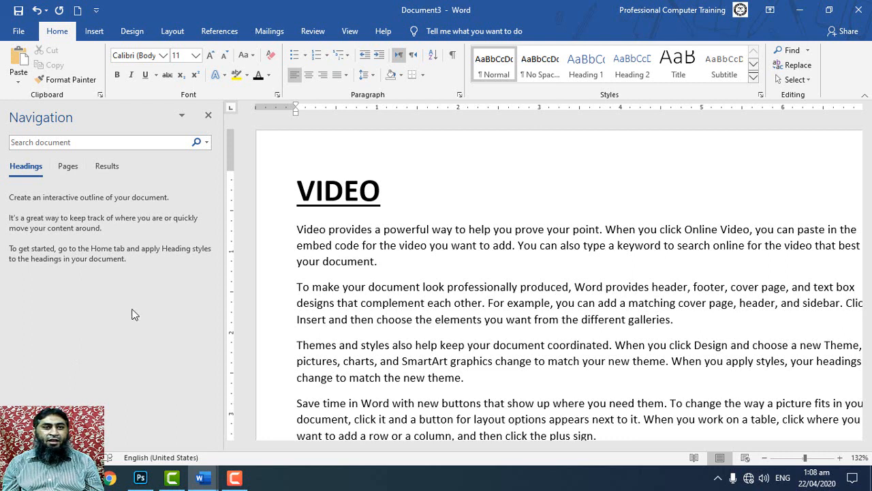
Step: Add a line reading "MAKE" above the second paragraph and apply the Heading 1 style to it
{"action": "left_click", "coordinate": [298, 285]}
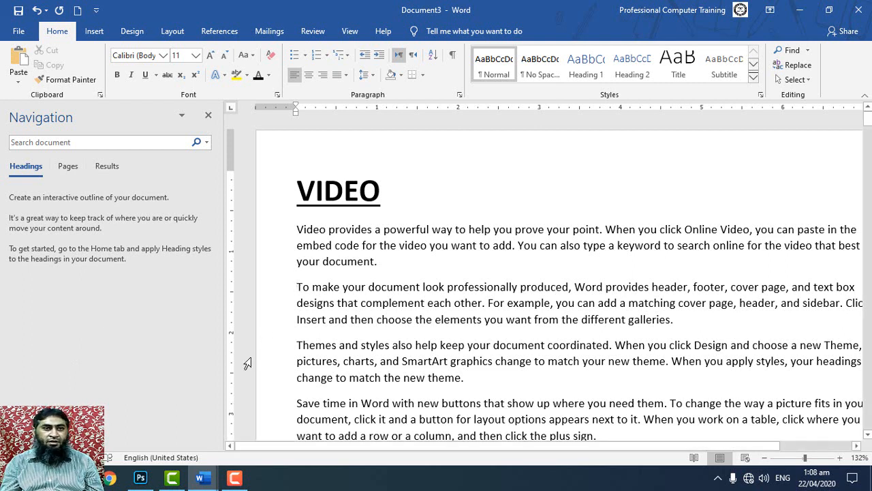
{"action": "key", "text": "Return"}
{"action": "key", "text": "Up"}
{"action": "type", "text": "MAKE"}
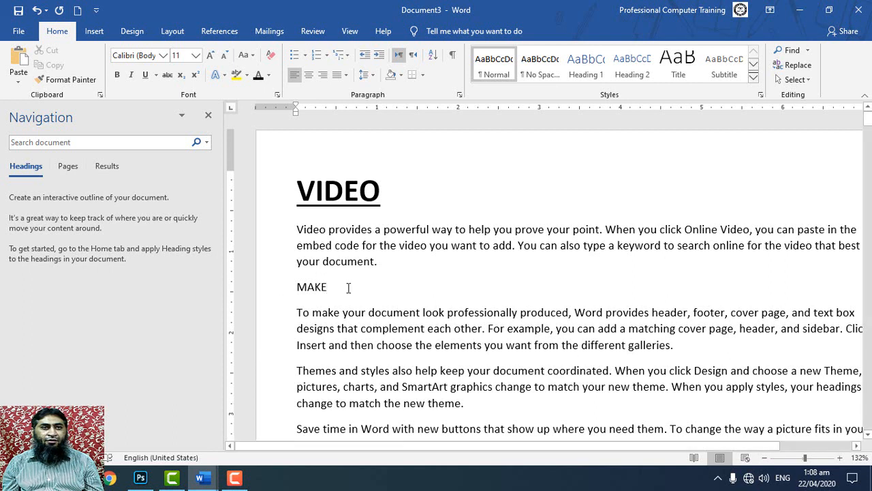
{"action": "left_click", "coordinate": [281, 285]}
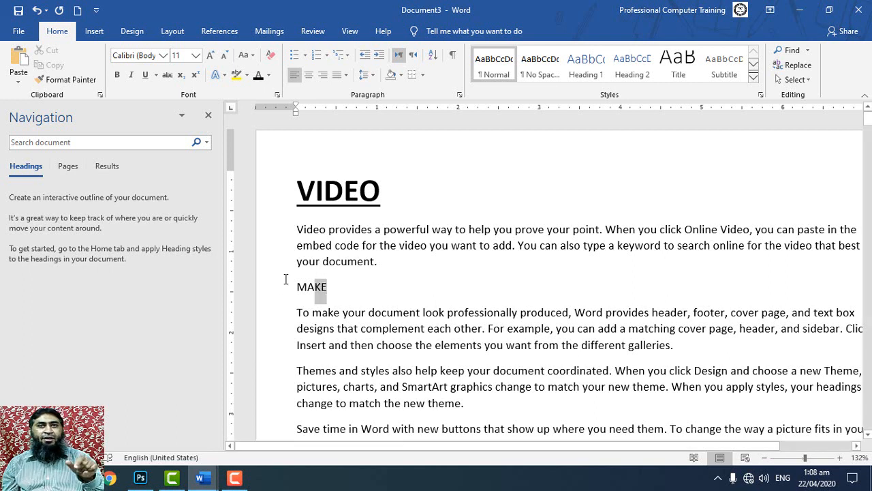
{"action": "left_click", "coordinate": [591, 71]}
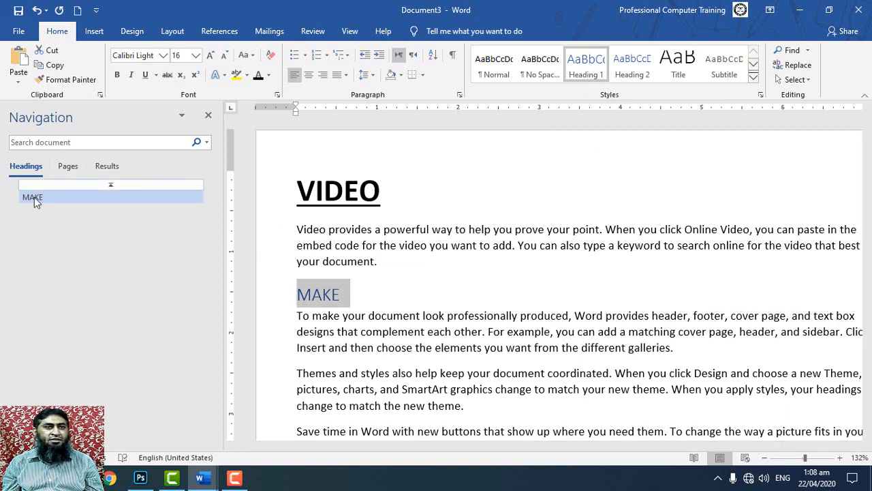
Step: Set the MAKE heading to font size 24 in bold black text
{"action": "left_click", "coordinate": [214, 60]}
{"action": "left_click", "coordinate": [348, 295]}
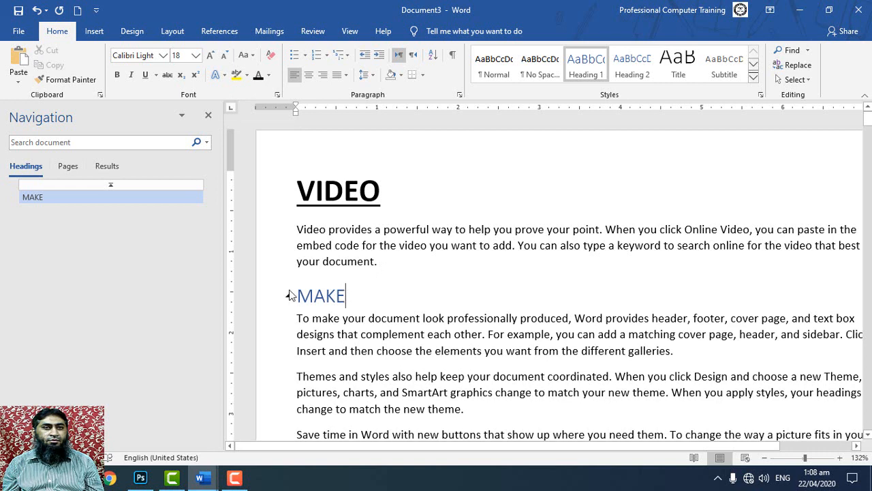
{"action": "left_click", "coordinate": [255, 295]}
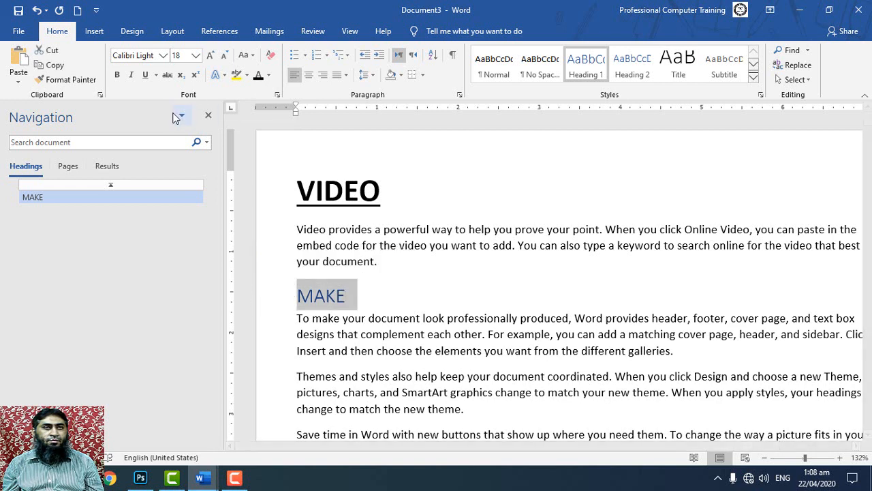
{"action": "left_click", "coordinate": [211, 56]}
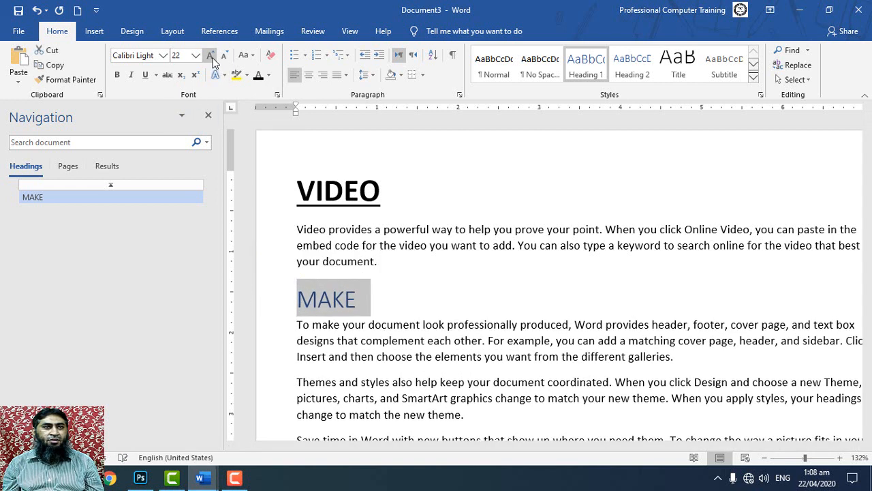
{"action": "left_click", "coordinate": [210, 56]}
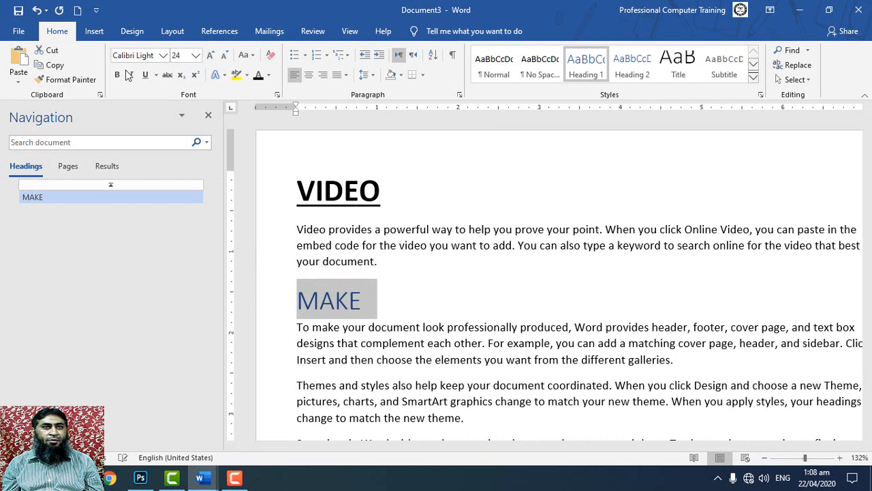
{"action": "left_click", "coordinate": [261, 78]}
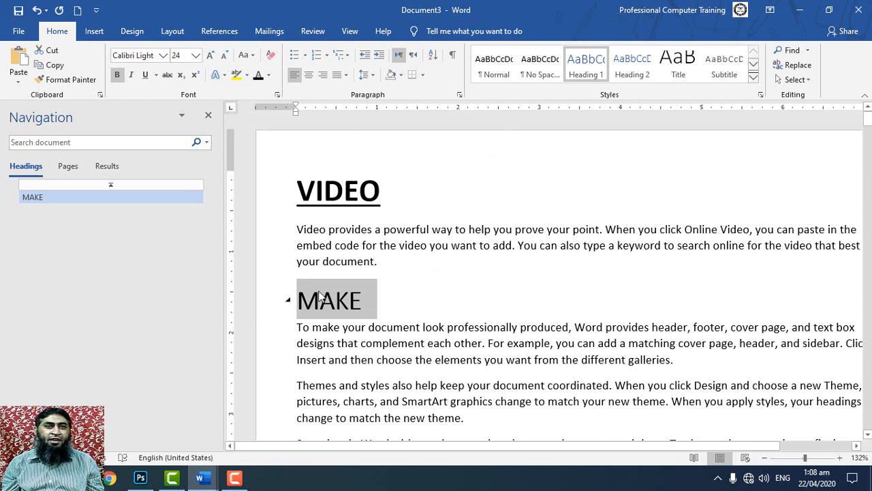
Step: Apply the Heading 1 style to the VIDEO line at the start of the document
{"action": "left_click", "coordinate": [313, 194]}
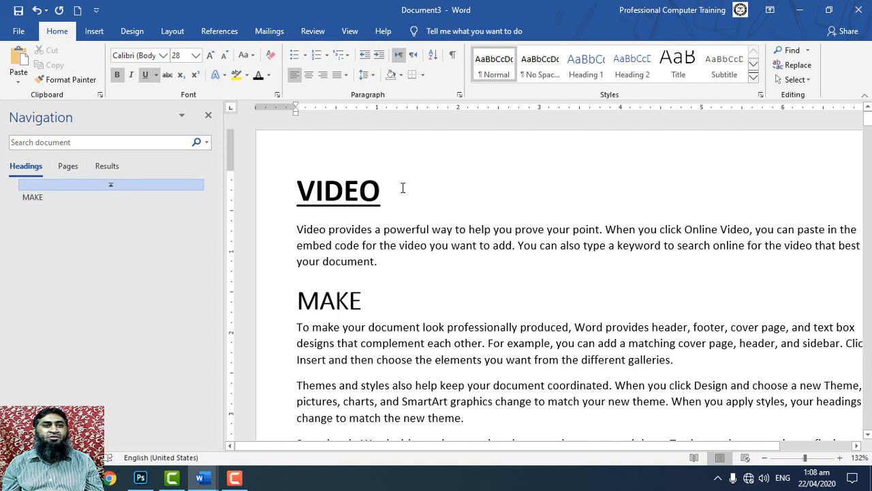
{"action": "left_click_drag", "start_coordinate": [404, 189], "coordinate": [146, 185]}
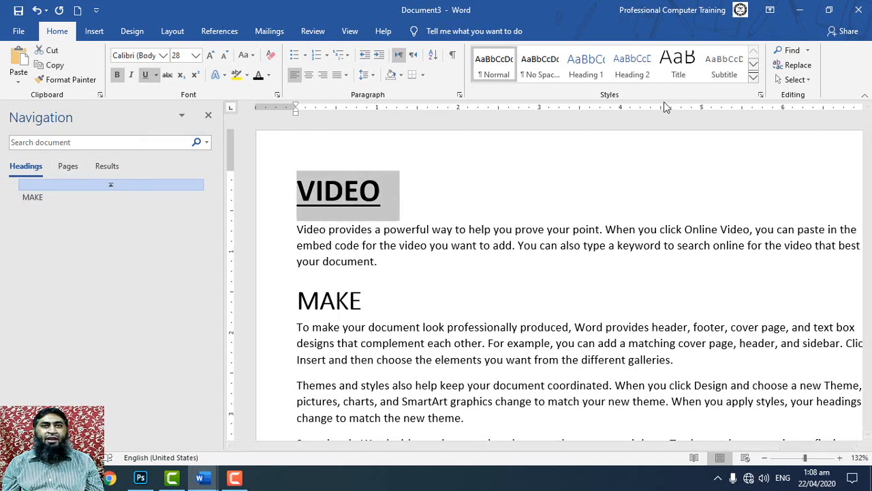
{"action": "left_click", "coordinate": [586, 65]}
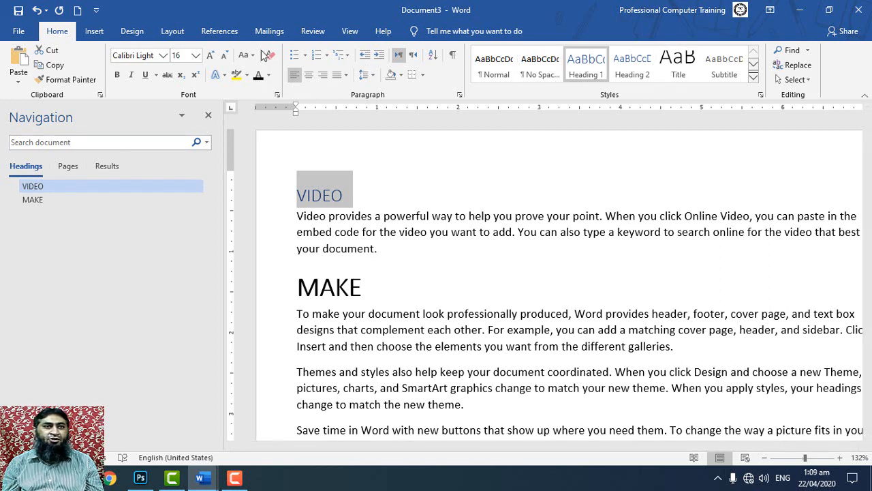
Step: Set the VIDEO heading to font size 24 in bold black text
{"action": "left_click", "coordinate": [212, 55]}
{"action": "left_click", "coordinate": [211, 55]}
{"action": "left_click", "coordinate": [212, 56]}
{"action": "left_click", "coordinate": [211, 56]}
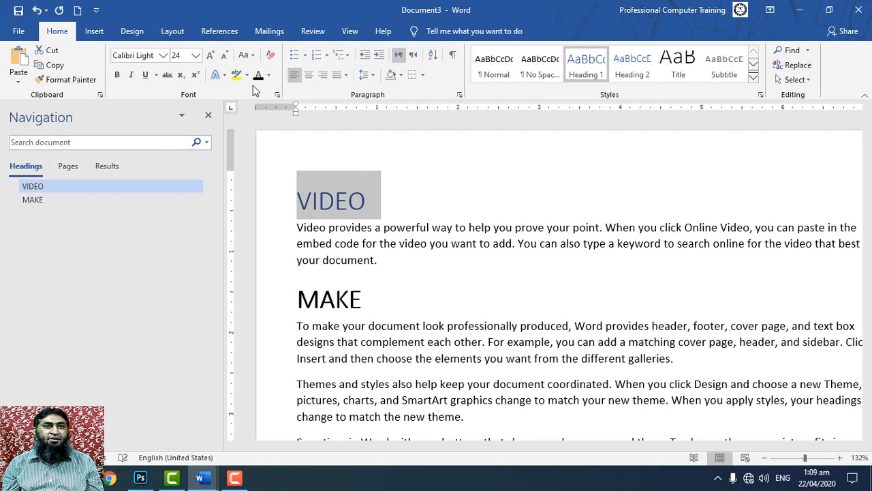
{"action": "left_click", "coordinate": [258, 75]}
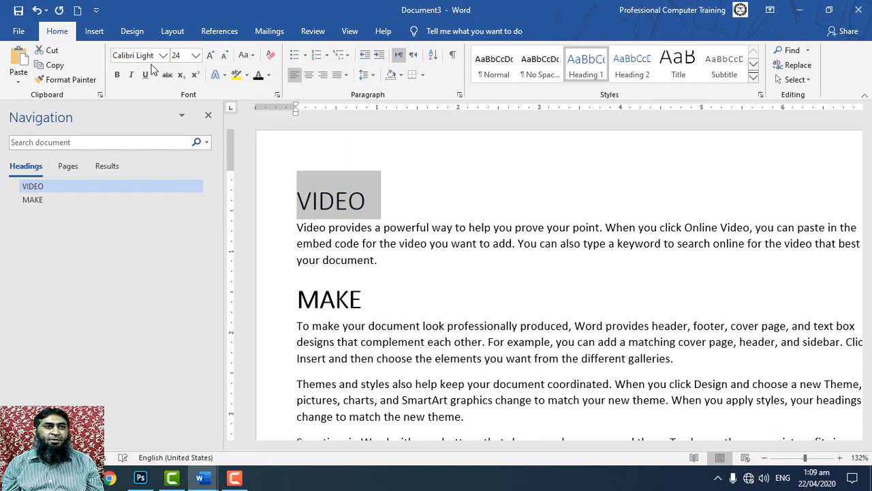
{"action": "left_click", "coordinate": [116, 75]}
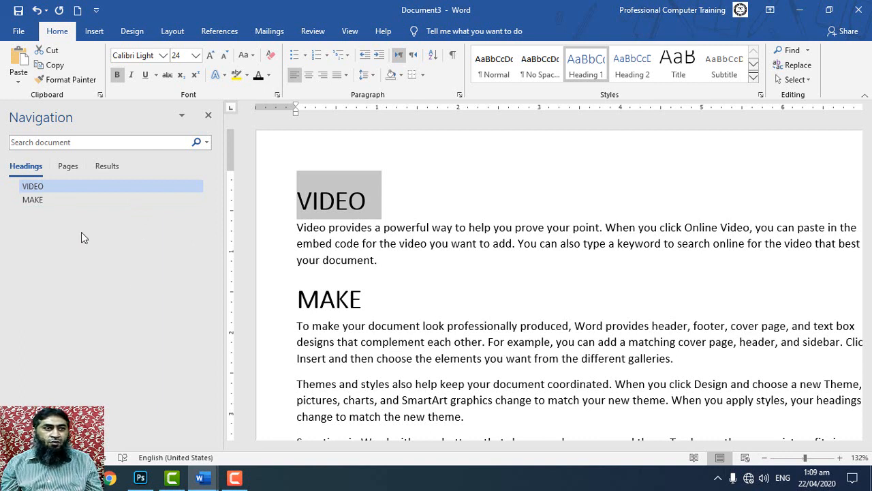
Step: Navigate to the MAKE heading from the outline, then use the page thumbnails to visit page 6 and return to page 1
{"action": "left_click", "coordinate": [41, 204]}
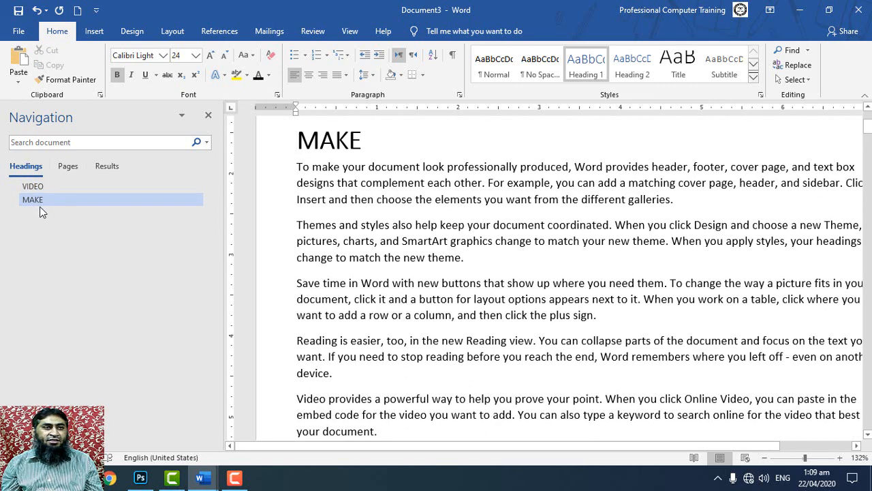
{"action": "left_click", "coordinate": [78, 166]}
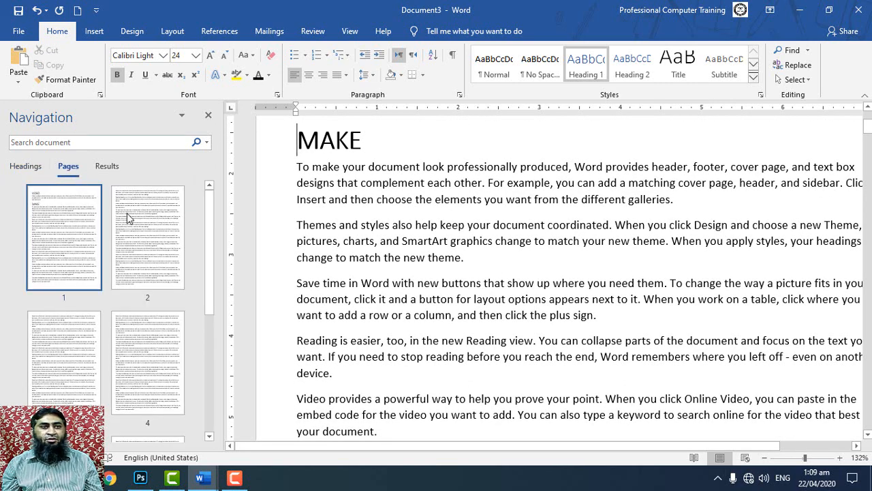
{"action": "scroll", "coordinate": [126, 219], "scroll_direction": "down", "scroll_amount": 2}
{"action": "scroll", "coordinate": [125, 219], "scroll_direction": "down", "scroll_amount": 3}
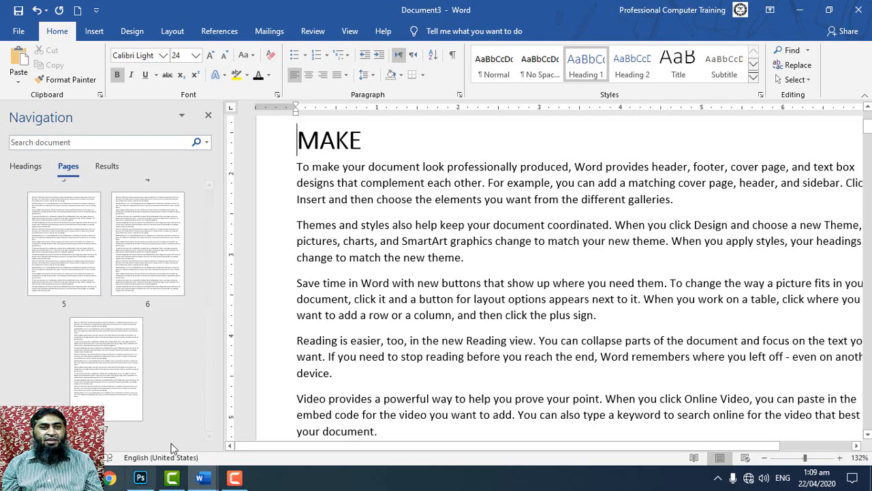
{"action": "left_click", "coordinate": [154, 275]}
{"action": "scroll", "coordinate": [129, 273], "scroll_direction": "up", "scroll_amount": 5}
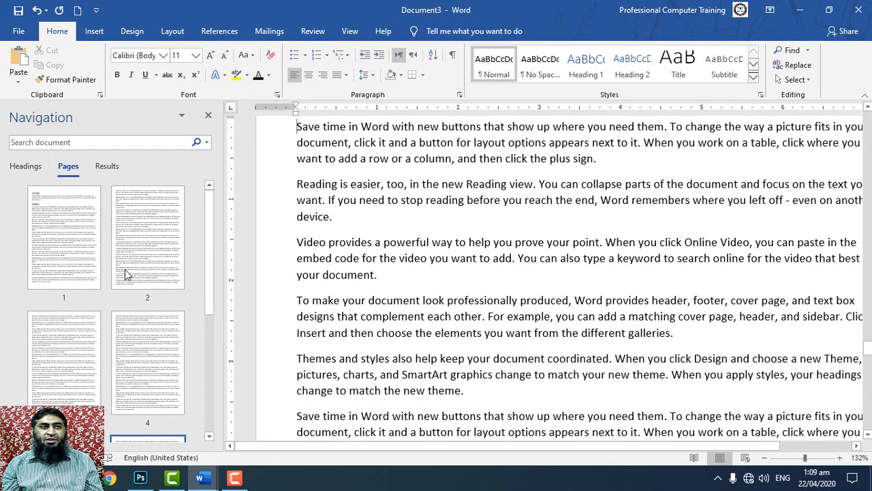
{"action": "left_click", "coordinate": [47, 250]}
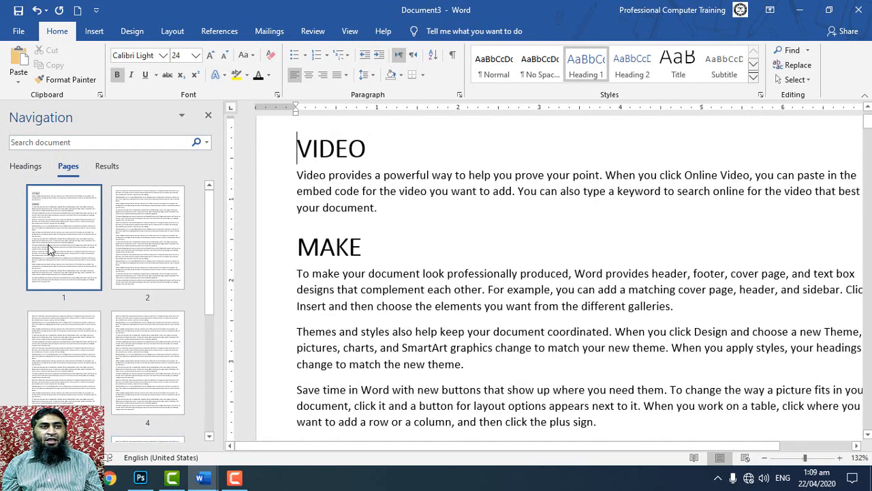
Step: Search the document for "Video", look through the highlighted matches and close the navigation pane
{"action": "left_click", "coordinate": [106, 166]}
{"action": "left_click", "coordinate": [77, 142]}
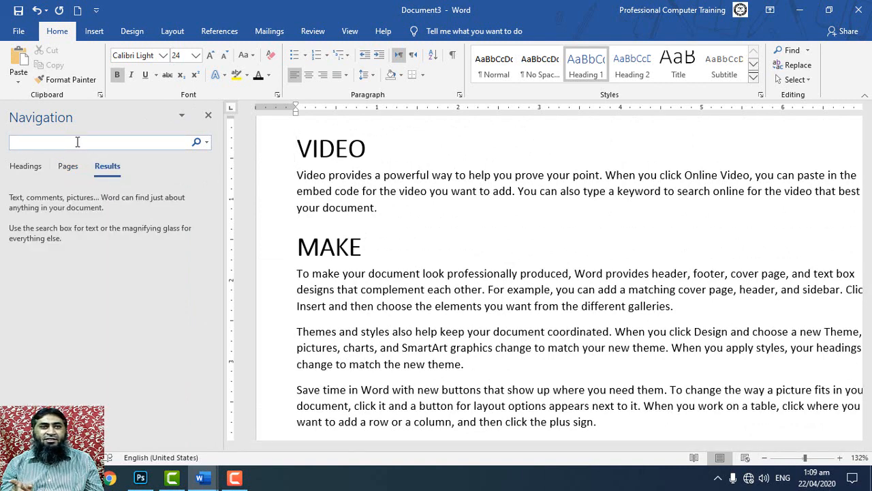
{"action": "type", "text": "Video"}
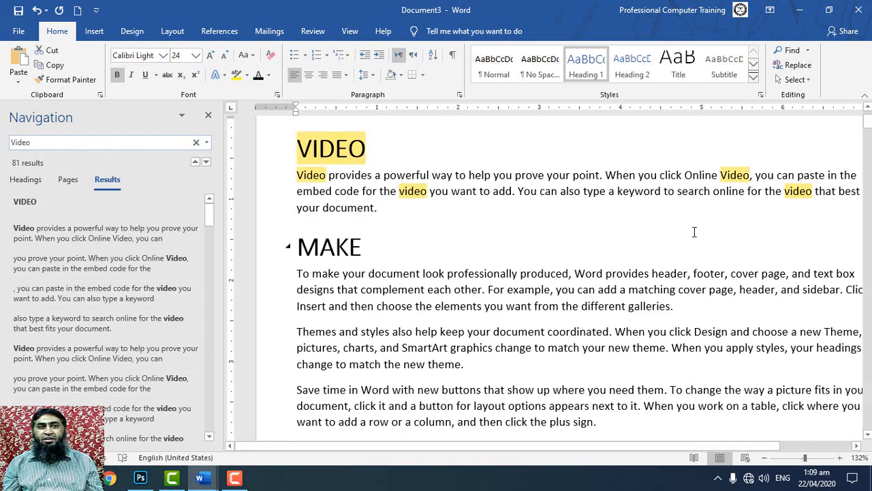
{"action": "scroll", "coordinate": [695, 231], "scroll_direction": "down", "scroll_amount": 5}
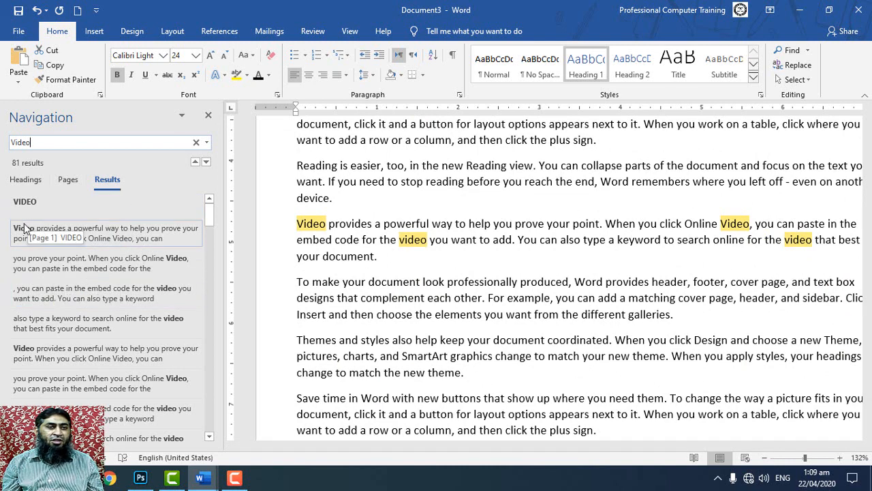
{"action": "mouse_move", "coordinate": [140, 478]}
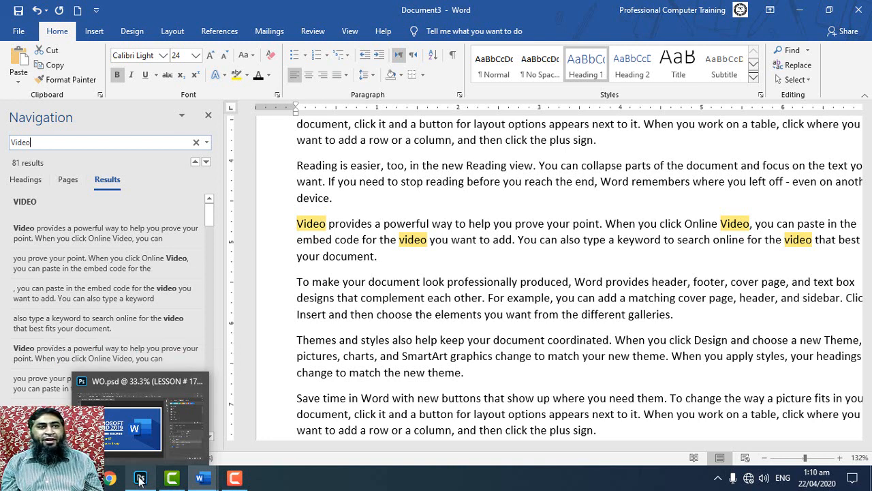
{"action": "left_click", "coordinate": [208, 118]}
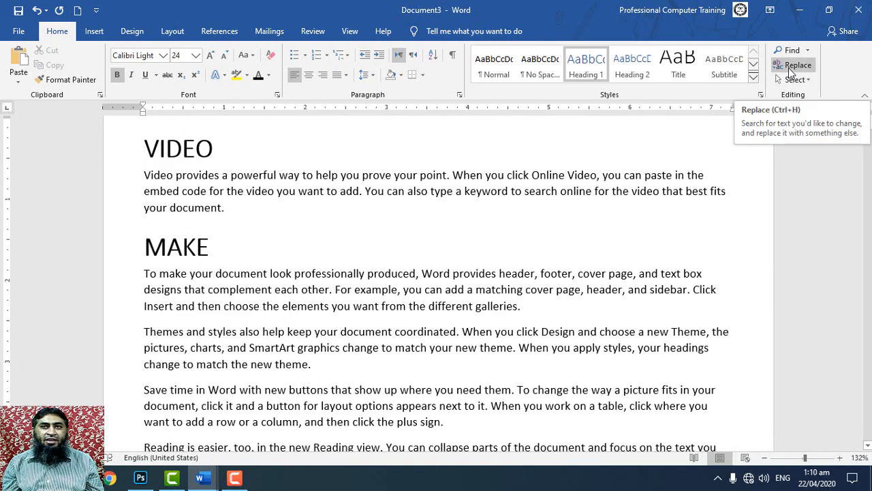
Step: Open the Find and Replace dialog, move it off the headings and show its Find options
{"action": "left_click", "coordinate": [792, 66]}
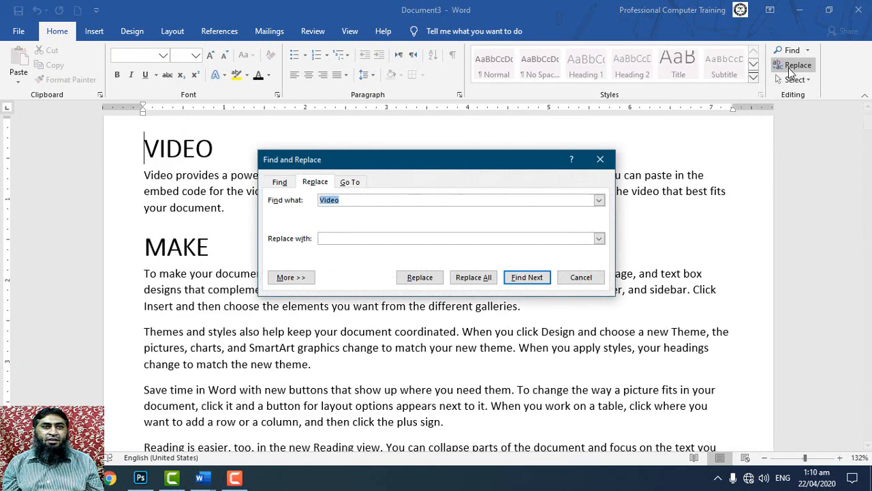
{"action": "left_click_drag", "start_coordinate": [430, 168], "coordinate": [581, 135]}
{"action": "left_click", "coordinate": [428, 149]}
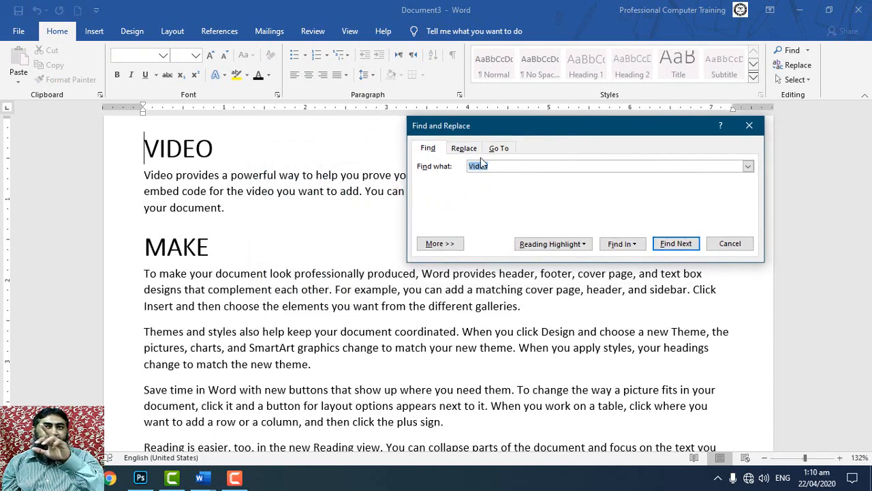
Step: Revisit the navigation results for "Video", then return to the Find options in the Find and Replace dialog
{"action": "left_click", "coordinate": [792, 51]}
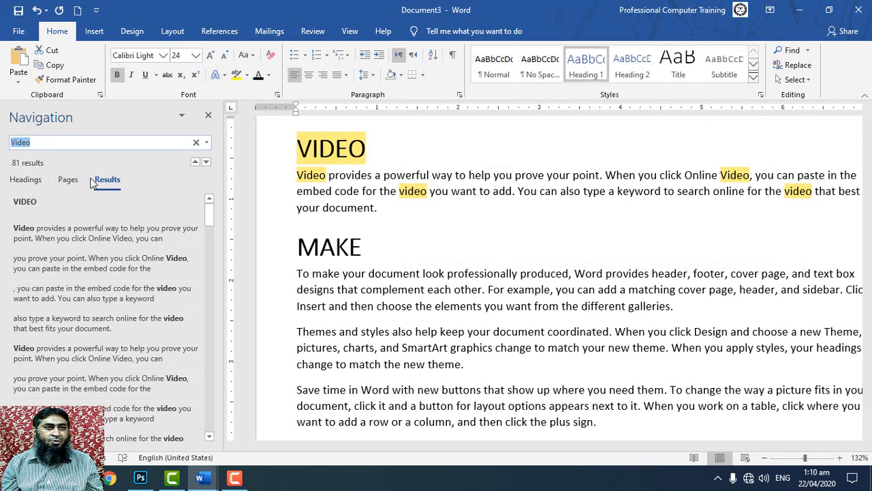
{"action": "left_click", "coordinate": [208, 114]}
{"action": "left_click", "coordinate": [792, 65]}
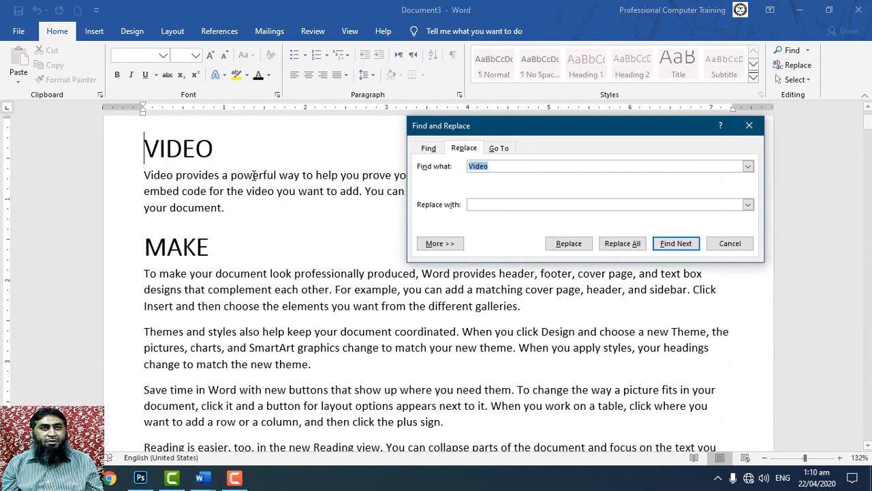
{"action": "left_click", "coordinate": [427, 147]}
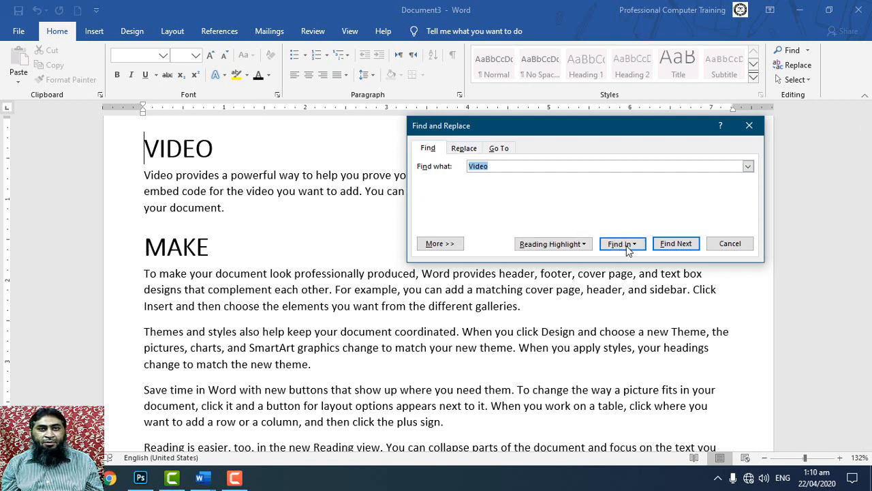
Step: Apply reading highlight to all matches of "Video" and step through the first few matches with Find Next
{"action": "left_click", "coordinate": [575, 244]}
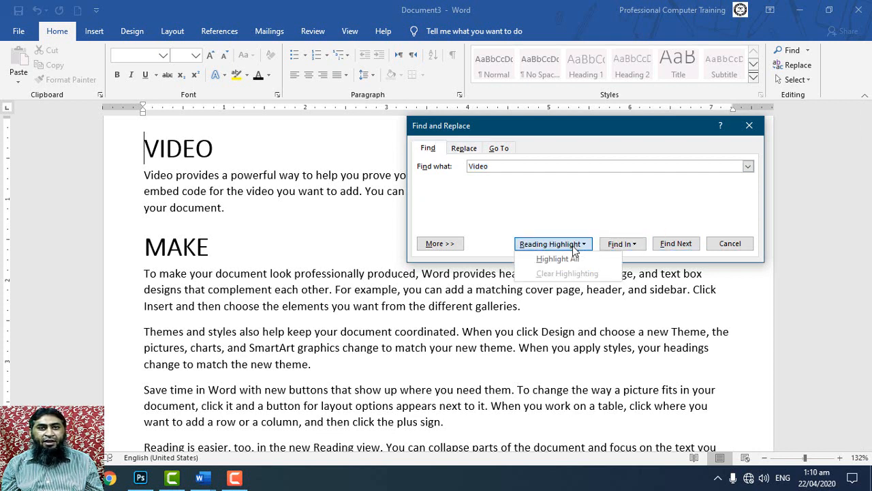
{"action": "left_click", "coordinate": [573, 257]}
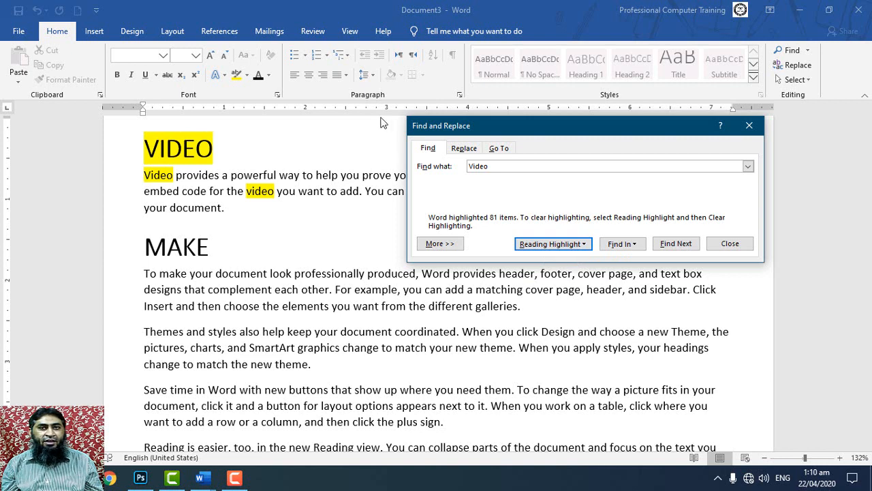
{"action": "left_click", "coordinate": [672, 247]}
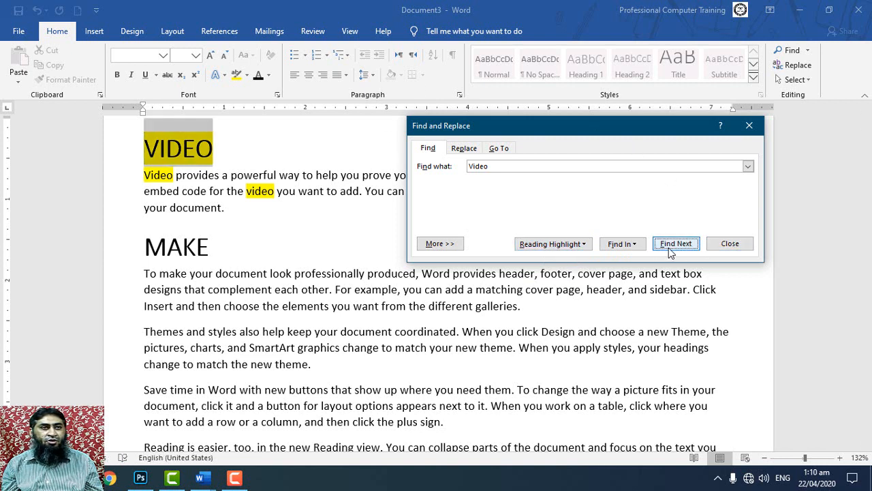
{"action": "left_click", "coordinate": [671, 246]}
{"action": "left_click", "coordinate": [670, 246]}
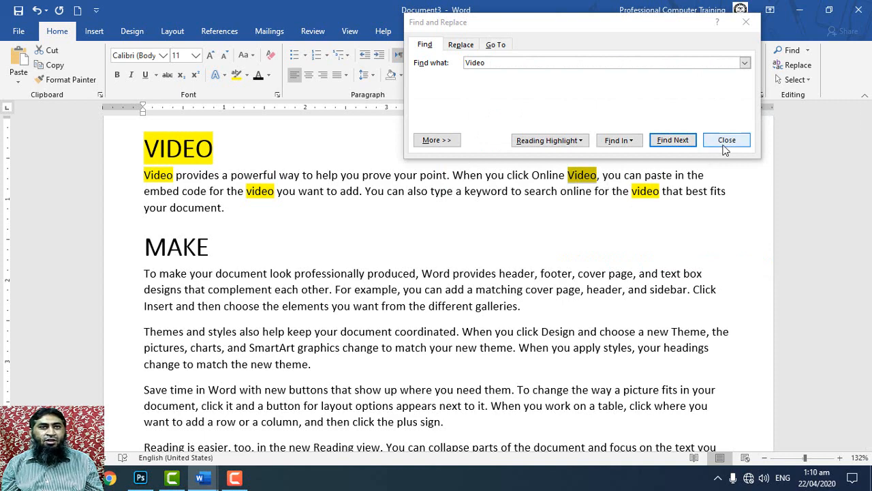
Step: Move the Find and Replace dialog off the first paragraph and clear the reading highlight from all "Video" matches
{"action": "left_click", "coordinate": [462, 44]}
{"action": "left_click_drag", "start_coordinate": [499, 27], "coordinate": [508, 186]}
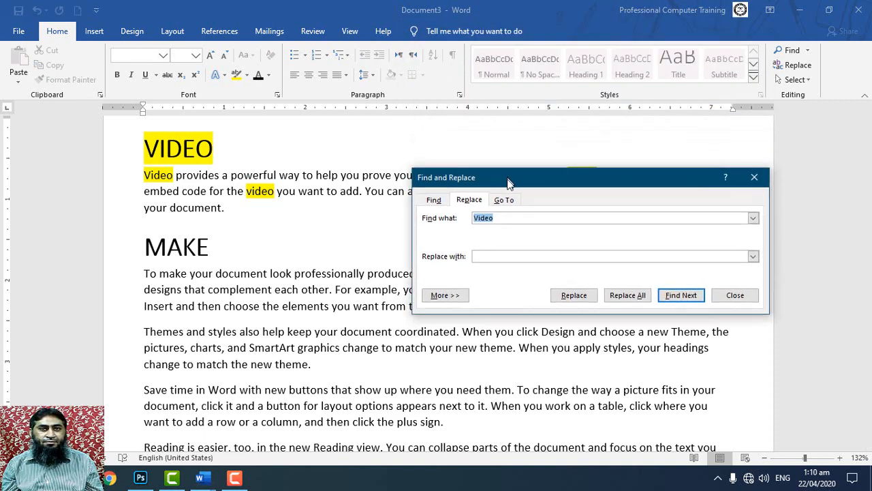
{"action": "left_click", "coordinate": [435, 202]}
{"action": "left_click", "coordinate": [545, 300]}
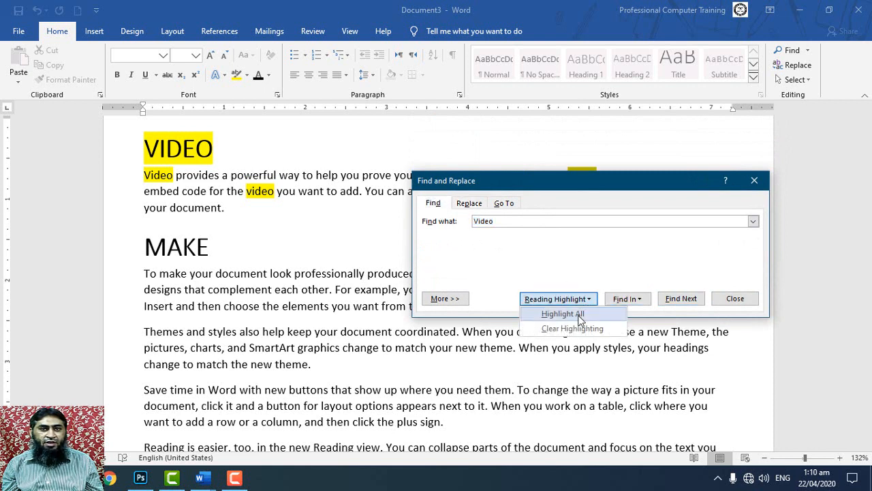
{"action": "left_click", "coordinate": [584, 330]}
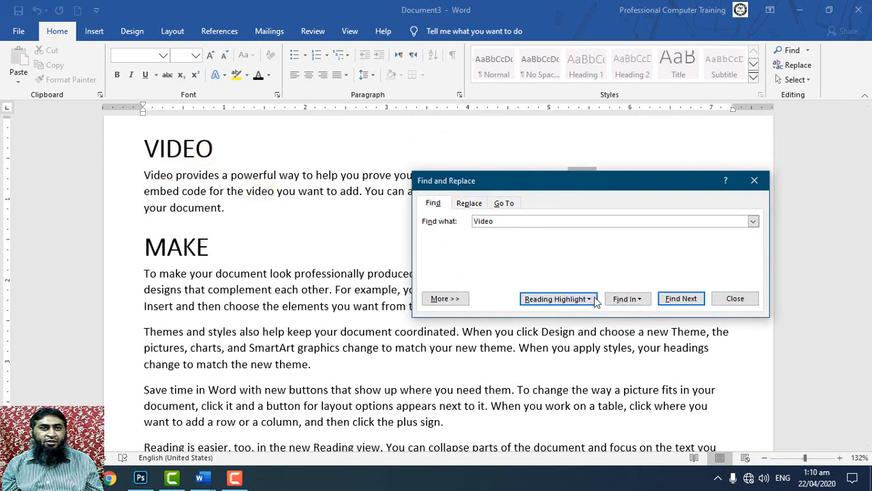
Step: Show the Replace options with "Video" as the search text and reposition the dialog over the document
{"action": "left_click", "coordinate": [469, 203]}
{"action": "left_click", "coordinate": [505, 220]}
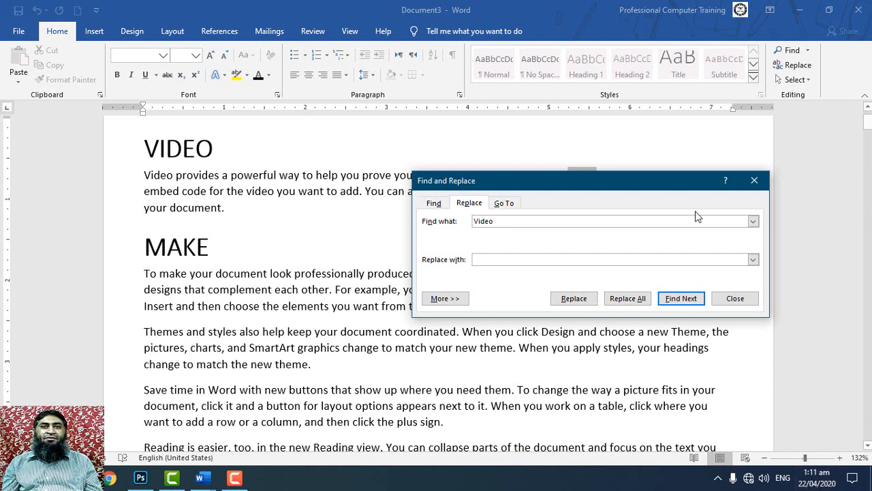
{"action": "left_click", "coordinate": [795, 64]}
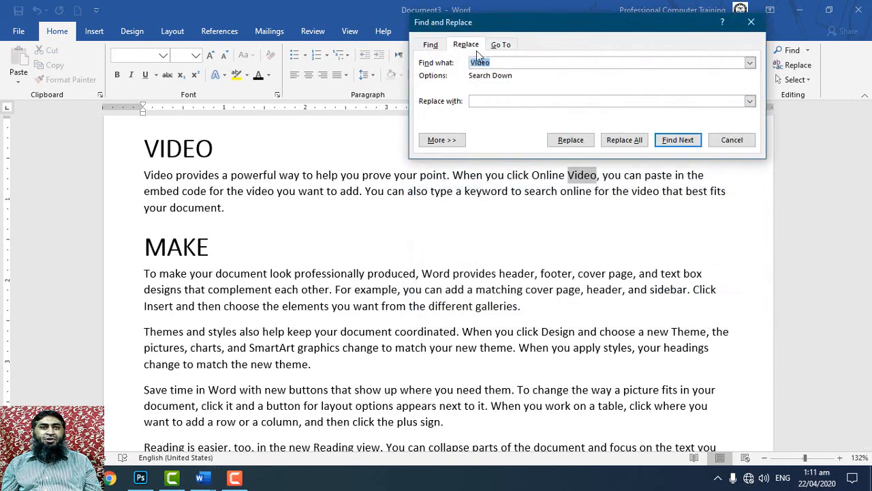
{"action": "left_click_drag", "start_coordinate": [538, 26], "coordinate": [511, 158]}
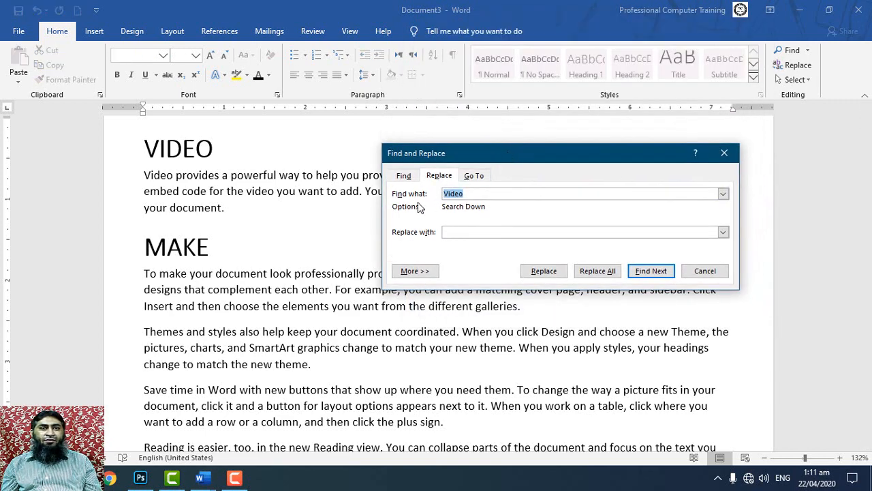
{"action": "left_click", "coordinate": [475, 195]}
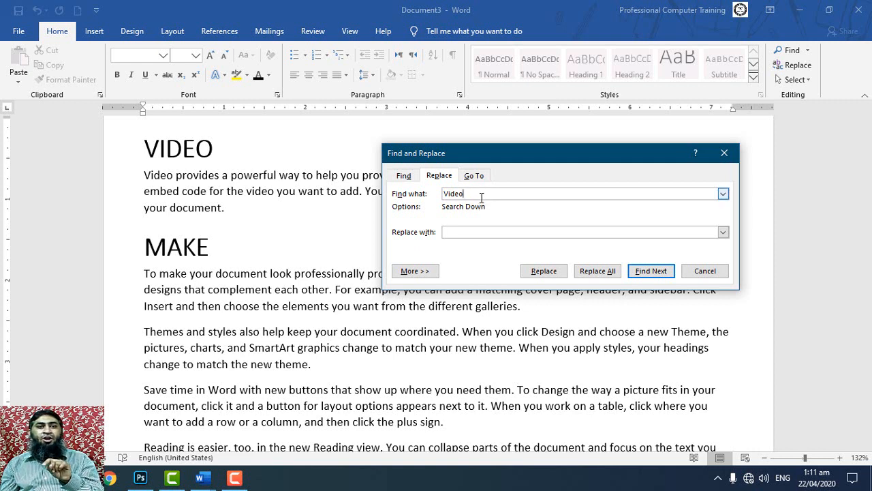
Step: Set the replacement text to "Display" and replace the next occurrences of "Video" in the first paragraph one at a time
{"action": "left_click", "coordinate": [454, 234]}
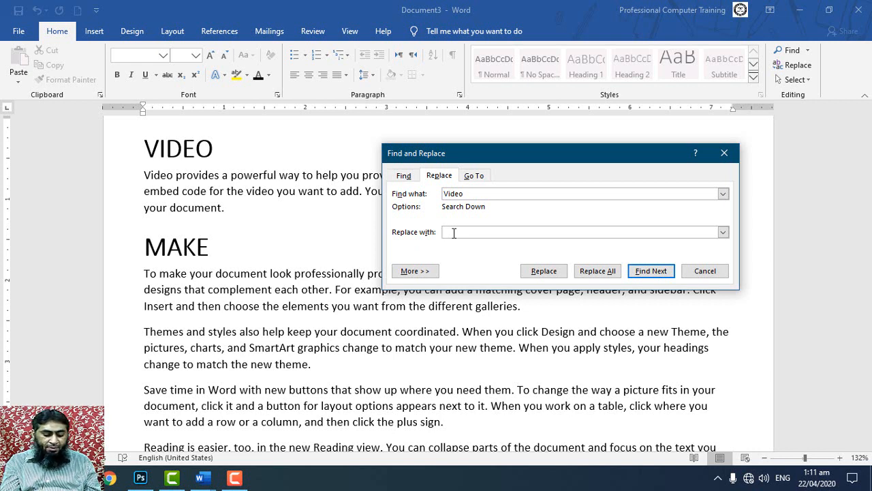
{"action": "type", "text": "Display"}
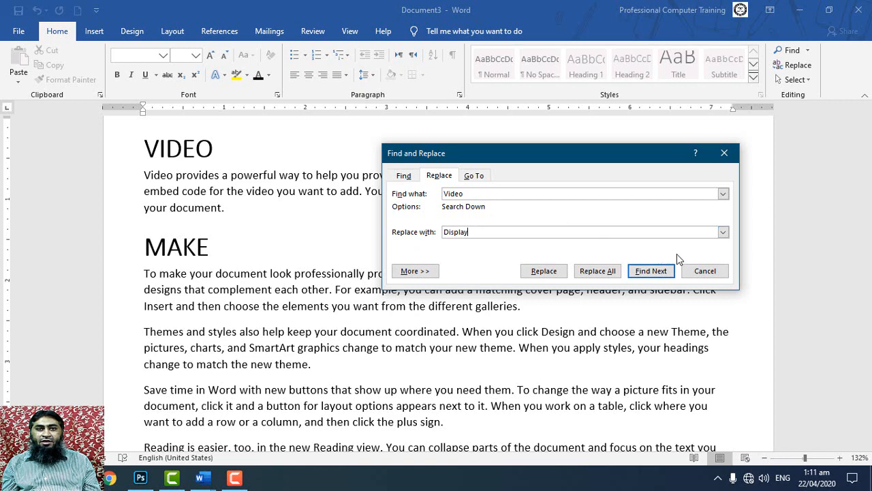
{"action": "left_click", "coordinate": [553, 274]}
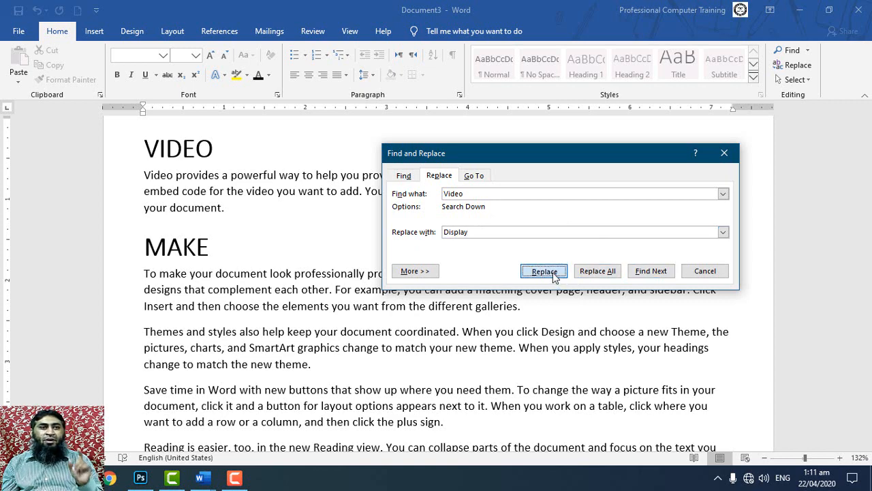
{"action": "left_click", "coordinate": [554, 272]}
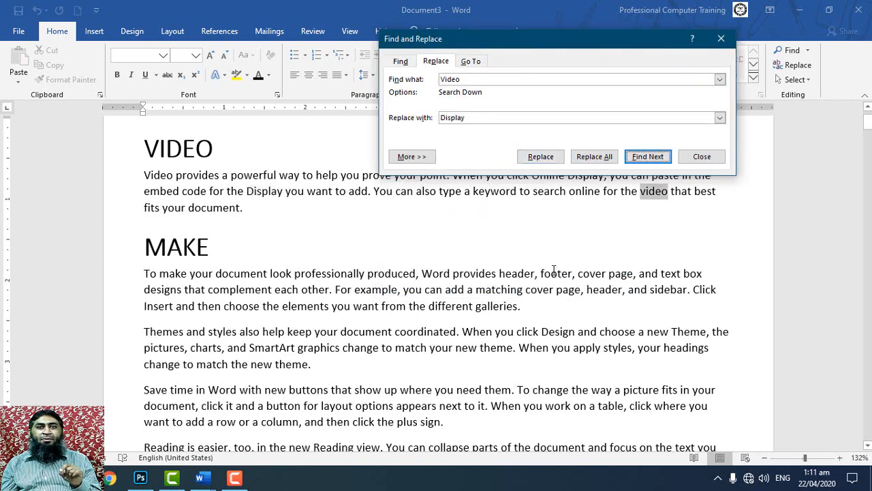
Step: Replace all remaining occurrences of "Video" with "Display", continuing from the beginning of the document, and close the dialog
{"action": "left_click", "coordinate": [601, 159]}
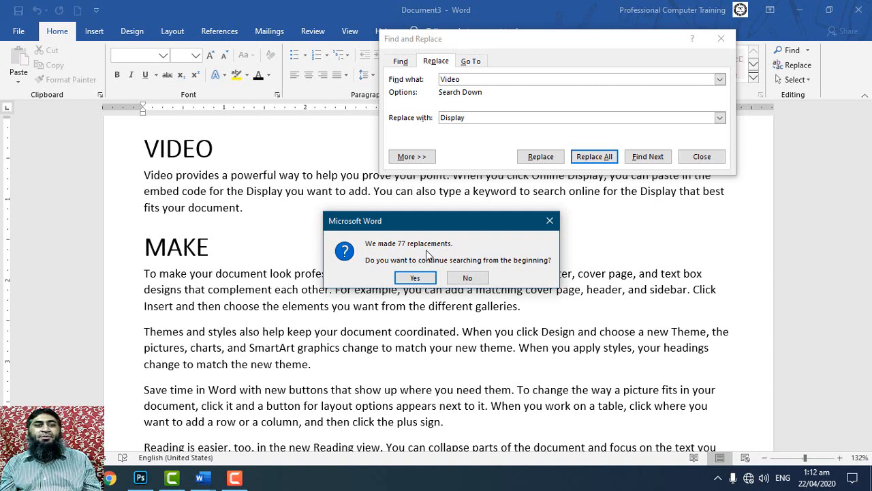
{"action": "left_click", "coordinate": [427, 276]}
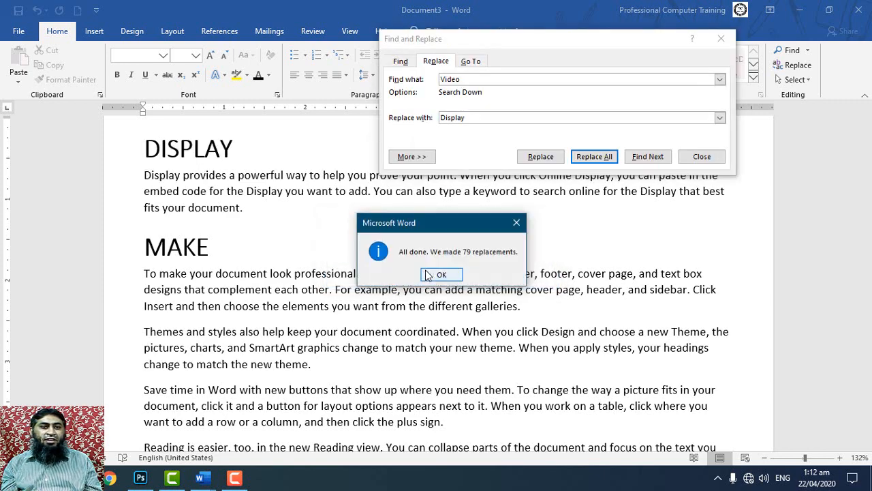
{"action": "left_click", "coordinate": [430, 275]}
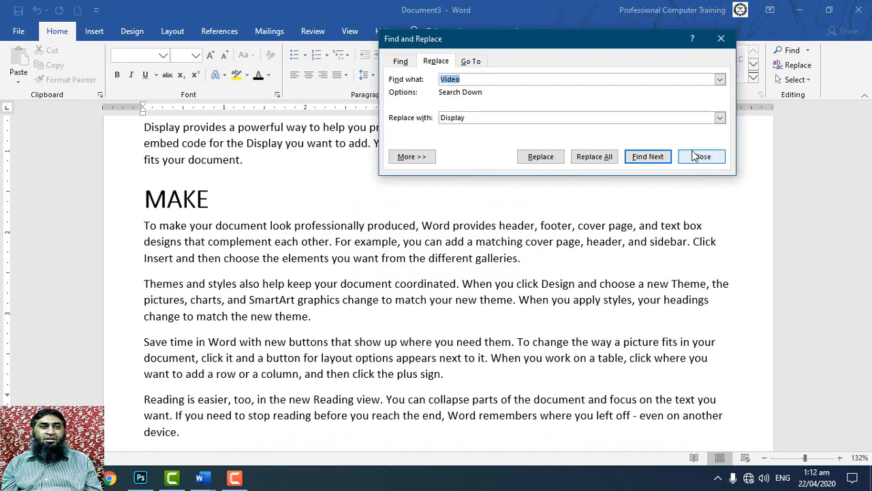
{"action": "left_click", "coordinate": [702, 157]}
{"action": "scroll", "coordinate": [392, 254], "scroll_direction": "up", "scroll_amount": 2}
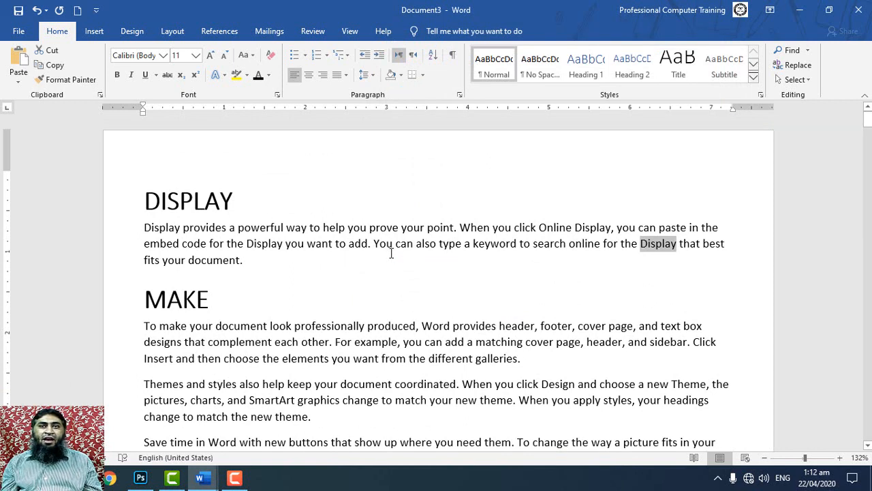
Step: Replace every "Display" in the document with "VIDEo", continuing the search from the beginning, and close the dialog
{"action": "left_click", "coordinate": [790, 65]}
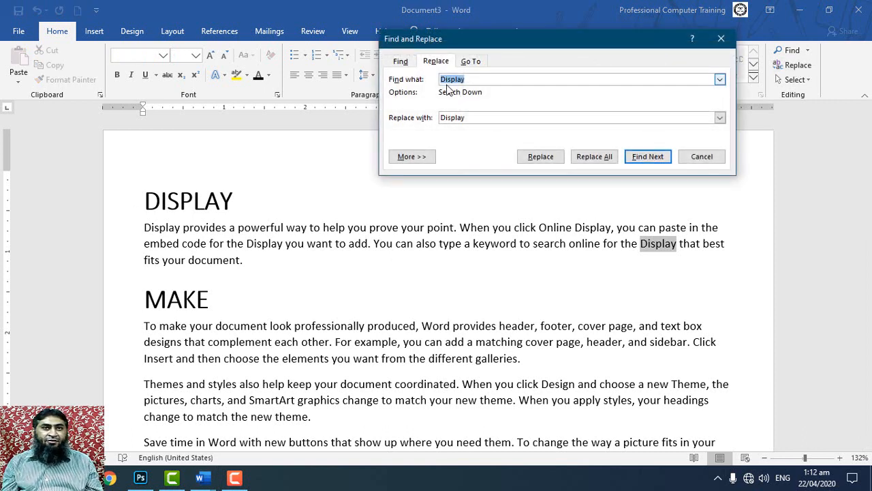
{"action": "left_click", "coordinate": [468, 79]}
{"action": "left_click_drag", "start_coordinate": [469, 79], "coordinate": [439, 79]}
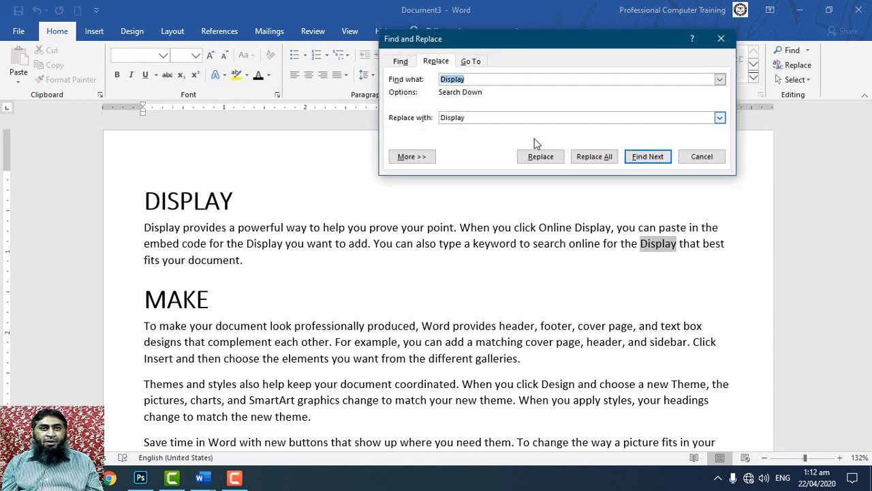
{"action": "left_click_drag", "start_coordinate": [503, 118], "coordinate": [439, 118]}
{"action": "type", "text": "VIDEo"}
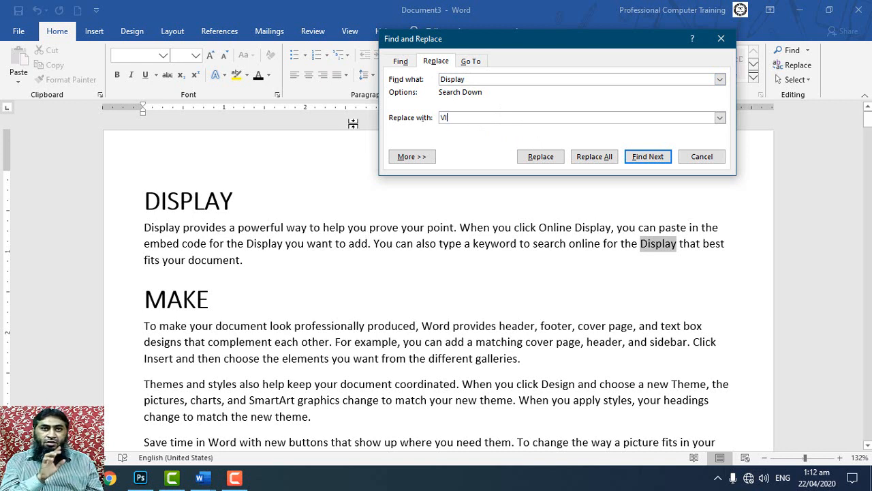
{"action": "left_click", "coordinate": [594, 156]}
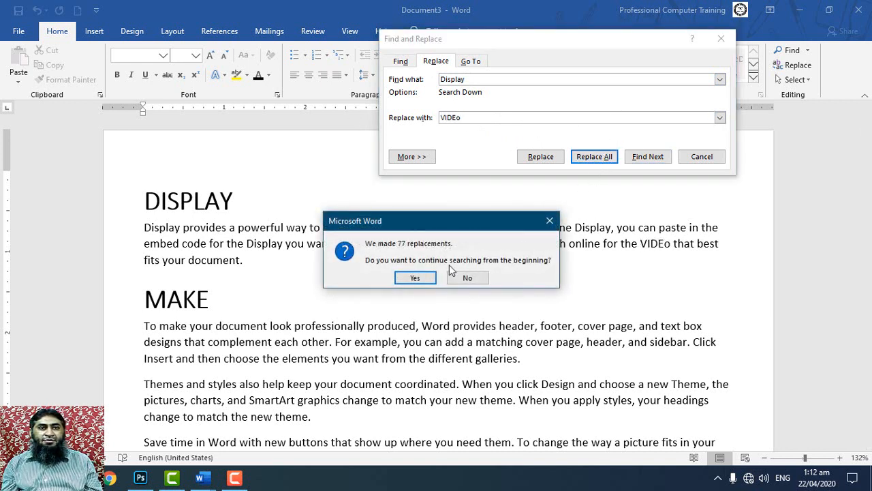
{"action": "left_click", "coordinate": [433, 279]}
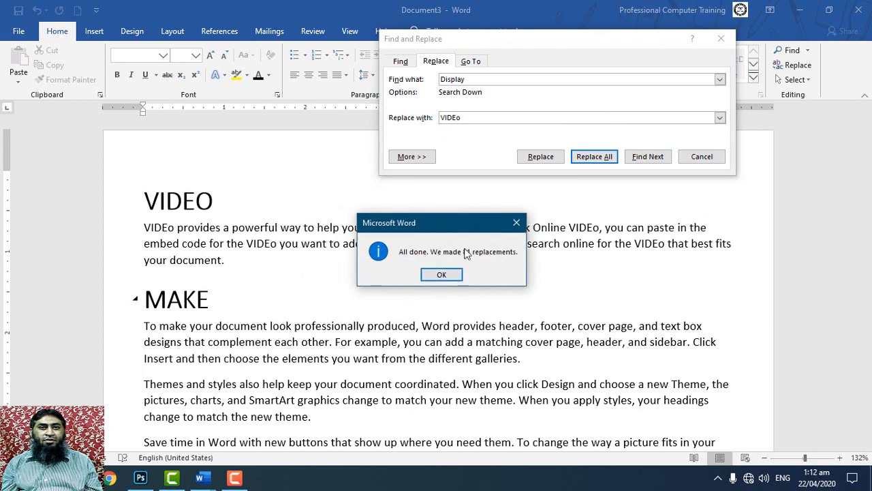
{"action": "left_click", "coordinate": [441, 275]}
{"action": "scroll", "coordinate": [737, 131], "scroll_direction": "down", "scroll_amount": 2}
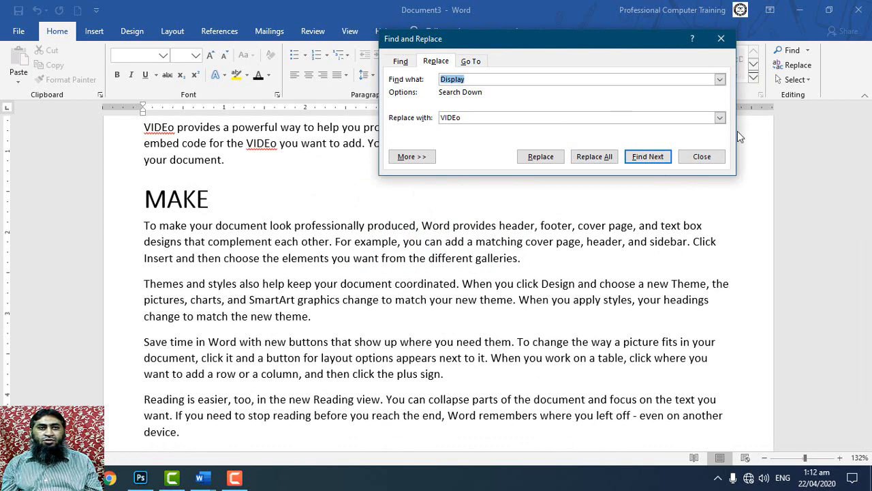
{"action": "left_click", "coordinate": [716, 160]}
{"action": "scroll", "coordinate": [351, 251], "scroll_direction": "up", "scroll_amount": 3}
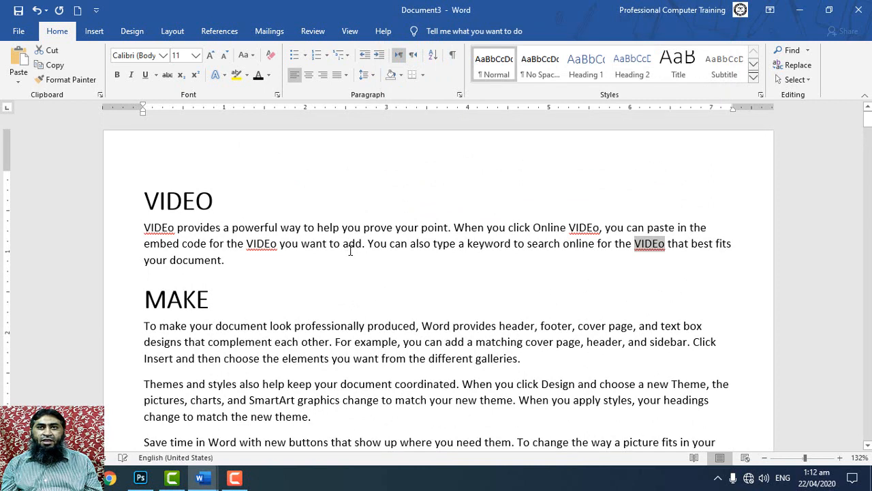
Step: Use the Go To options of Find and Replace to jump to page 3 and back to page 1
{"action": "left_click", "coordinate": [806, 65]}
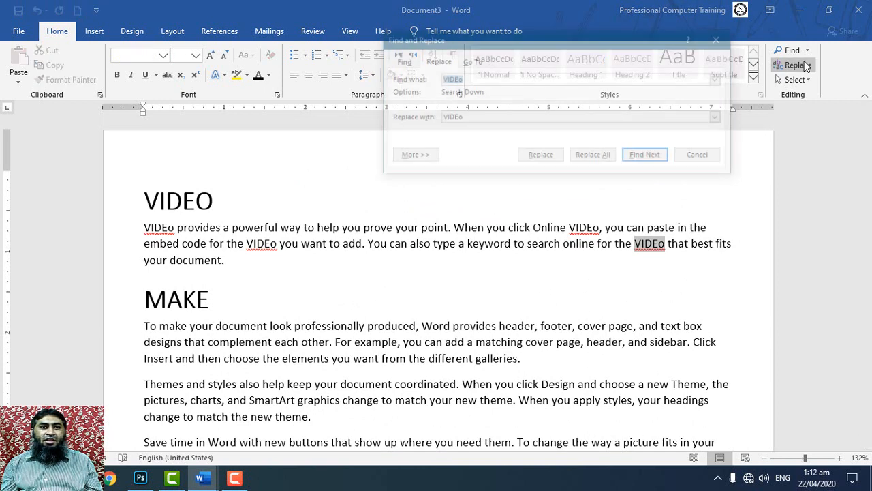
{"action": "left_click", "coordinate": [477, 61]}
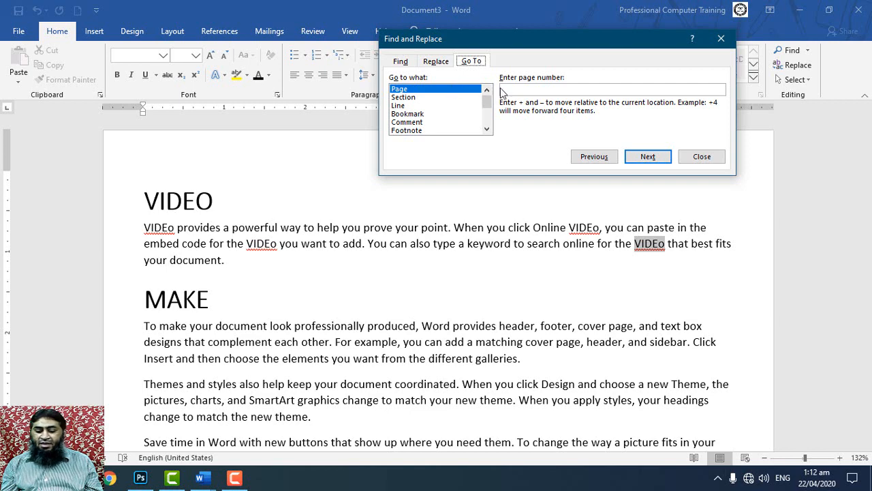
{"action": "type", "text": "3"}
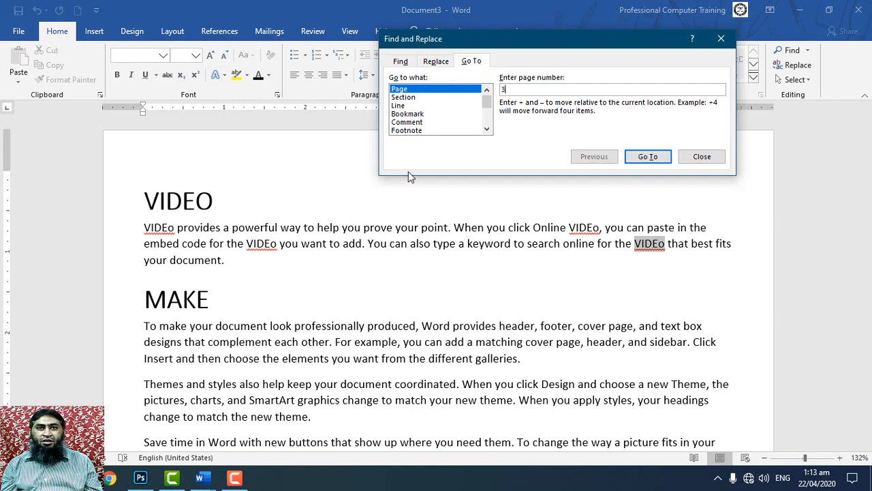
{"action": "left_click", "coordinate": [643, 161]}
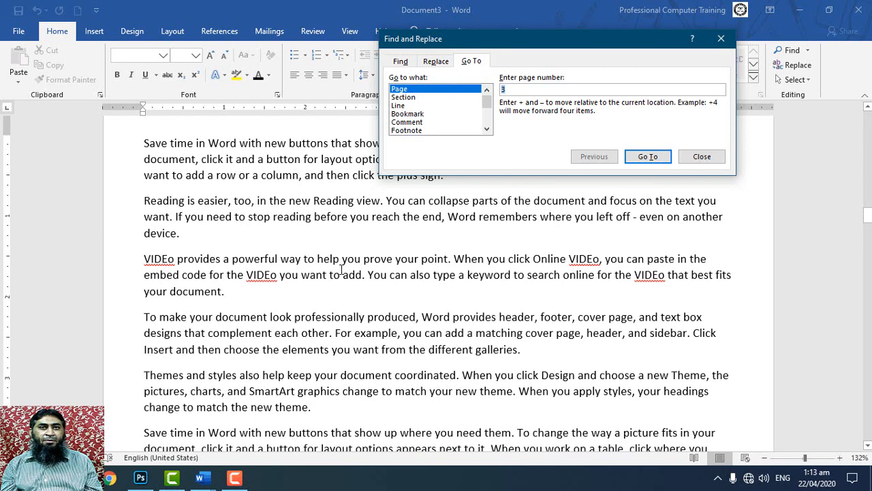
{"action": "type", "text": "1"}
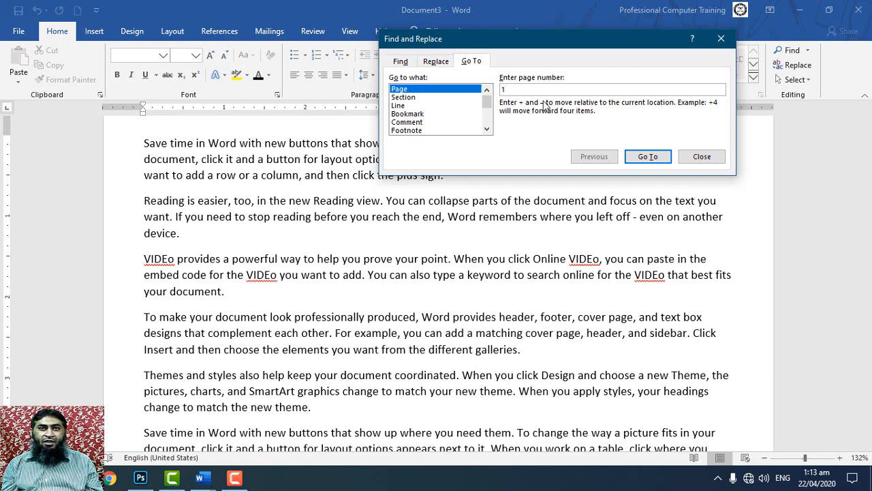
{"action": "left_click", "coordinate": [644, 157]}
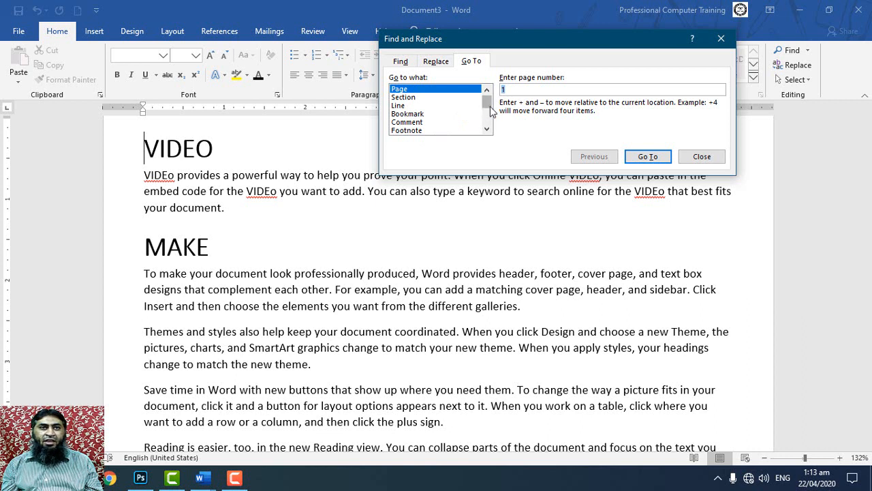
Step: Show the Bookmark target in the Go To options and return to the Page target
{"action": "mouse_move", "coordinate": [490, 103]}
{"action": "left_mouse_down"}
{"action": "mouse_move", "coordinate": [493, 130]}
{"action": "mouse_move", "coordinate": [498, 104]}
{"action": "left_mouse_up"}
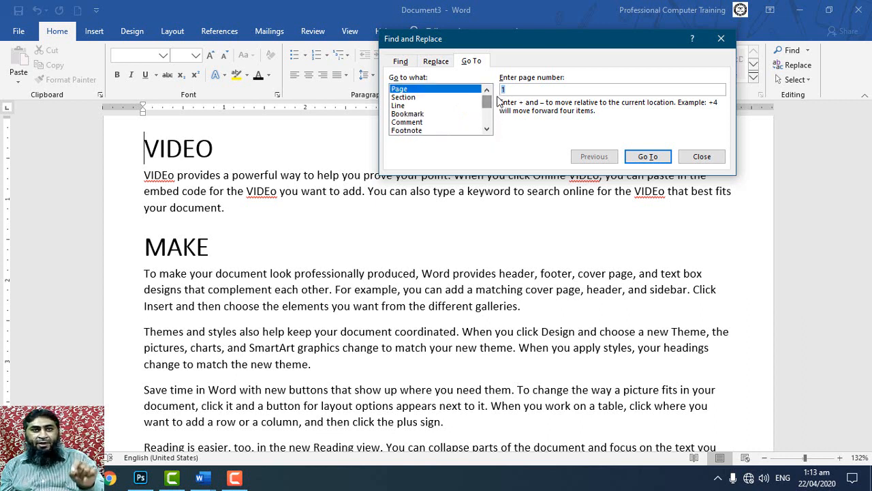
{"action": "left_click", "coordinate": [413, 115]}
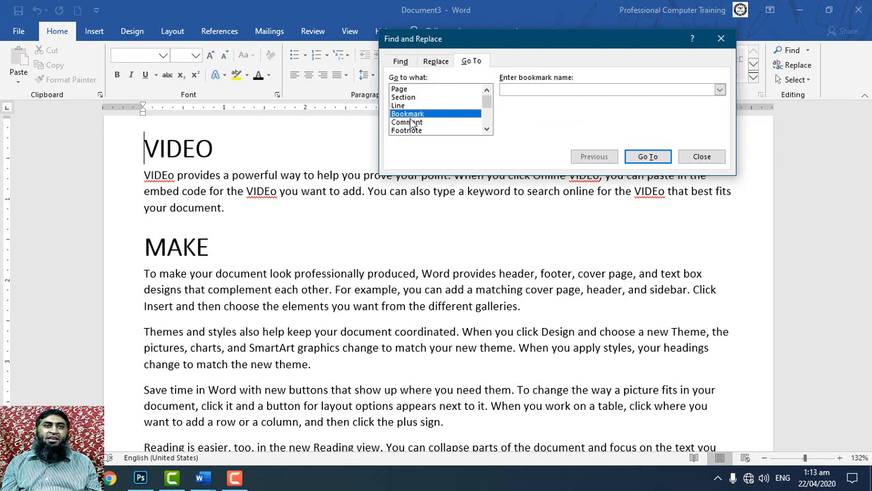
{"action": "left_click", "coordinate": [409, 90]}
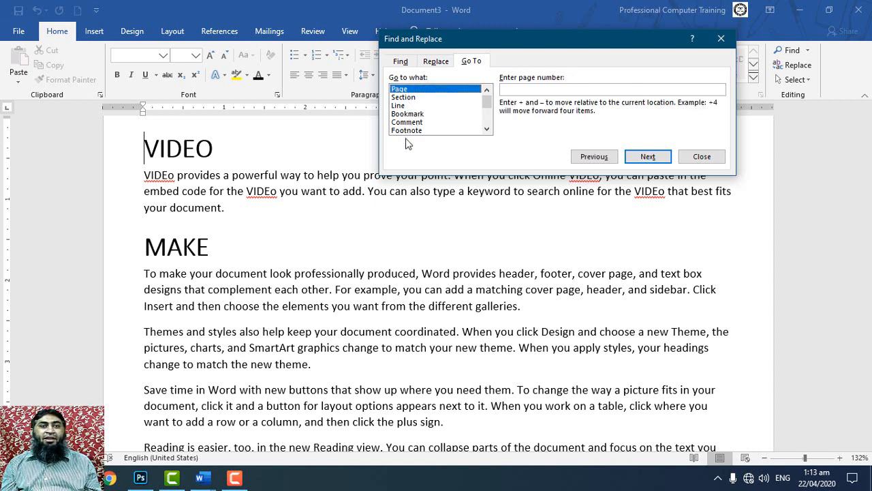
Step: Use Go To with the Line target to jump to line 10, close the dialog, and return to the document's beginning
{"action": "left_click", "coordinate": [409, 106]}
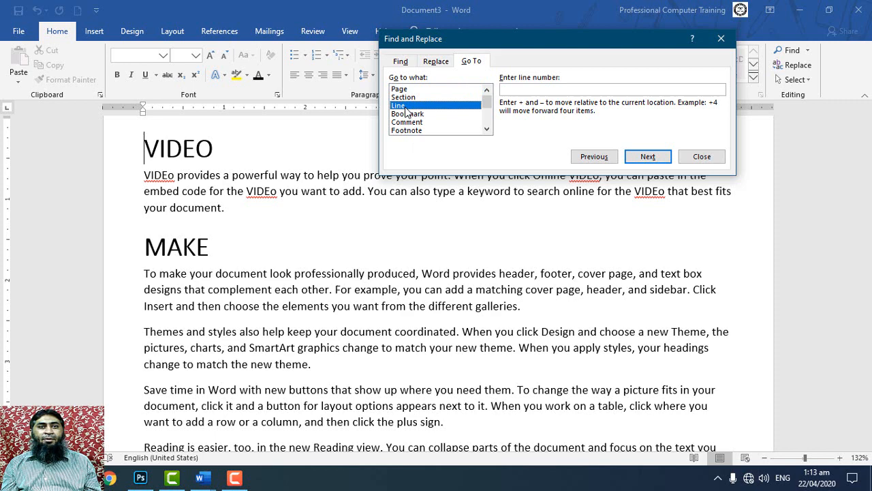
{"action": "left_click", "coordinate": [527, 92]}
{"action": "type", "text": "10"}
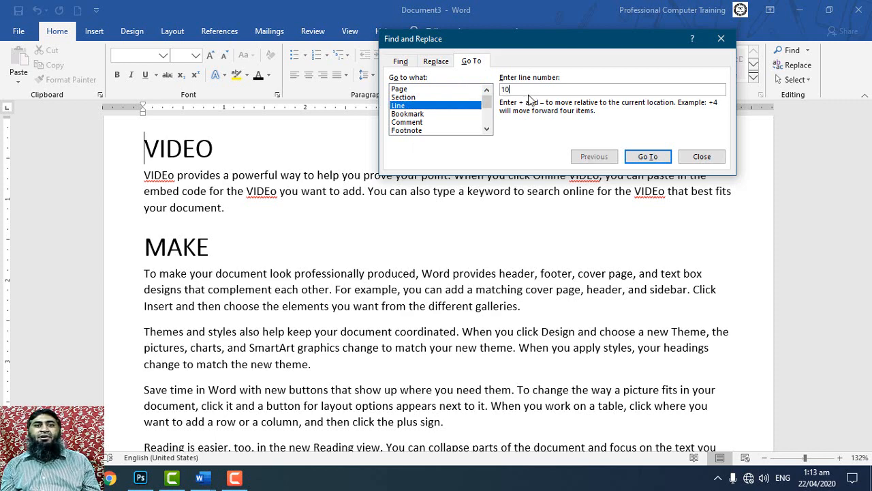
{"action": "left_click", "coordinate": [653, 158]}
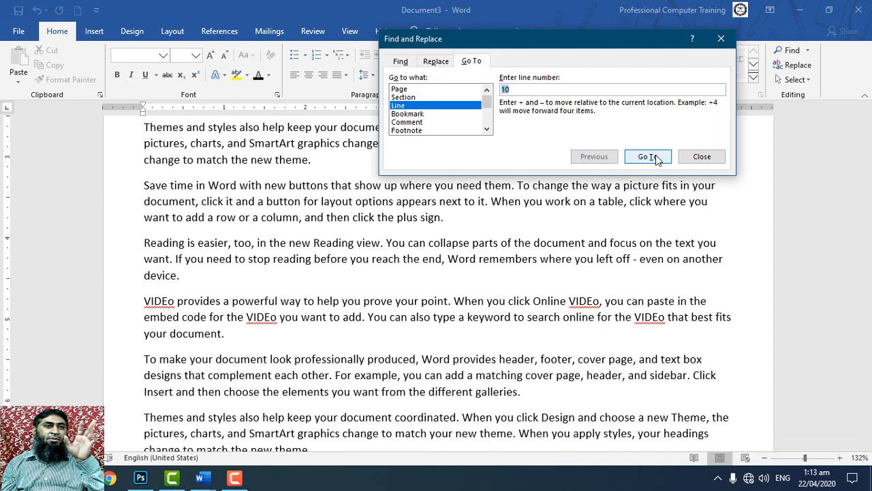
{"action": "left_click", "coordinate": [702, 157]}
{"action": "scroll", "coordinate": [721, 163], "scroll_direction": "up", "scroll_amount": 4}
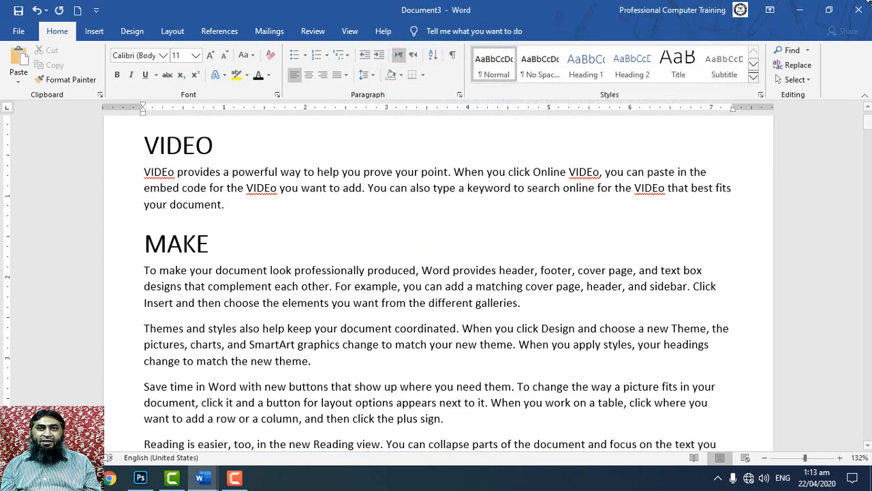
Step: Turn on Select Objects mode, and use Select All to select the entire document
{"action": "left_click", "coordinate": [795, 79]}
{"action": "left_click", "coordinate": [730, 111]}
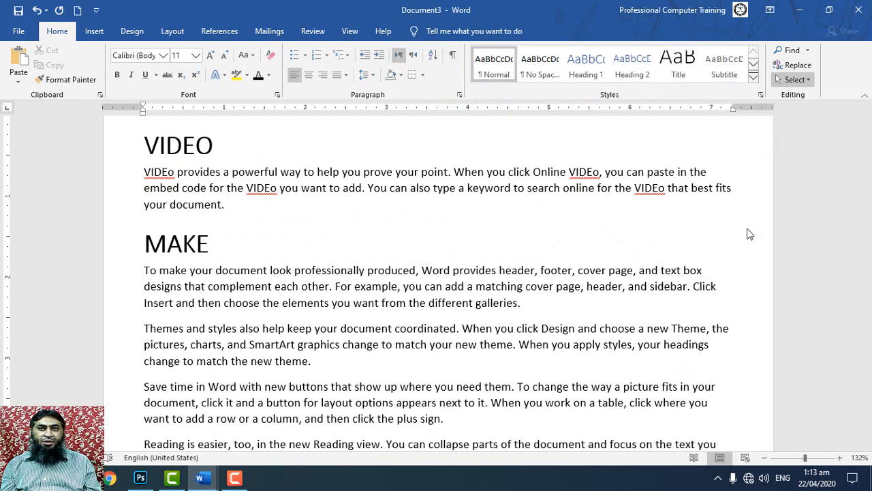
{"action": "left_click", "coordinate": [783, 80]}
{"action": "left_click", "coordinate": [779, 96]}
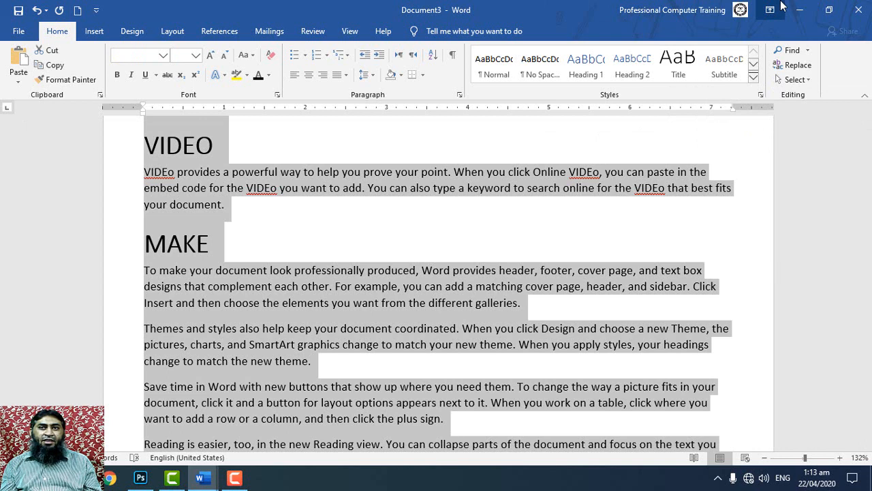
Step: Show the Select options, apply Select All to the document again, and clear the selection
{"action": "left_click", "coordinate": [792, 80]}
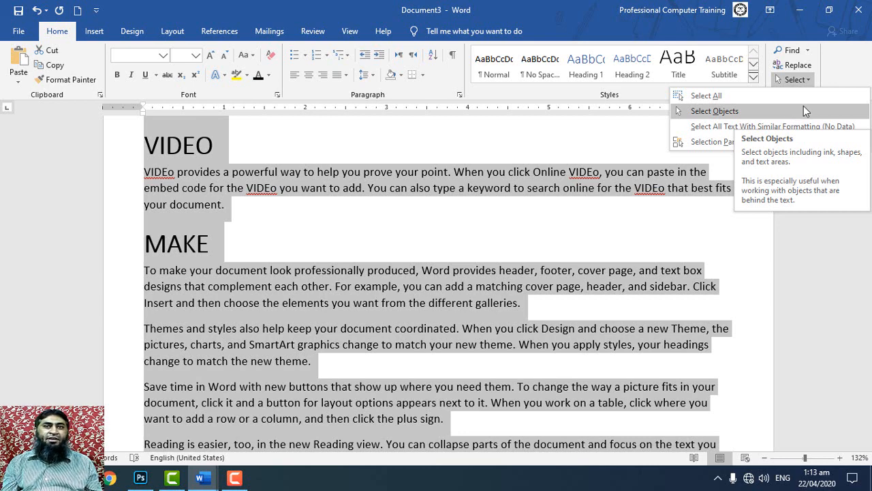
{"action": "left_click", "coordinate": [709, 95]}
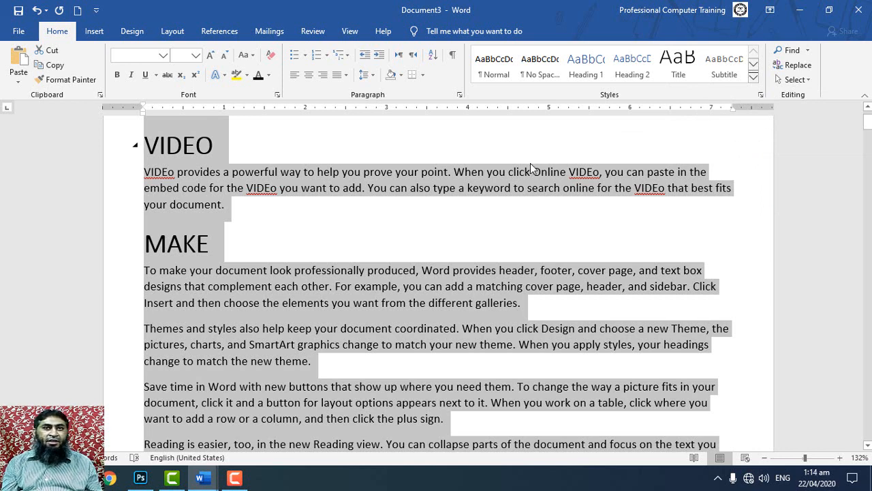
{"action": "left_click", "coordinate": [496, 197]}
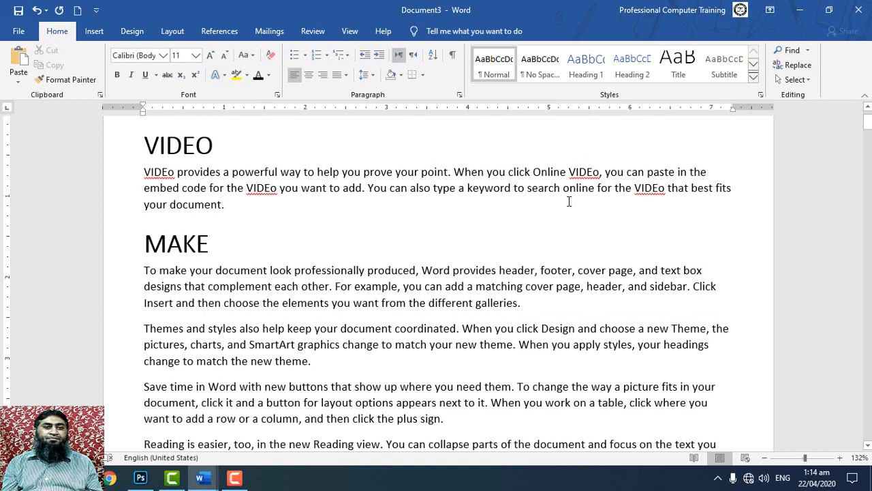